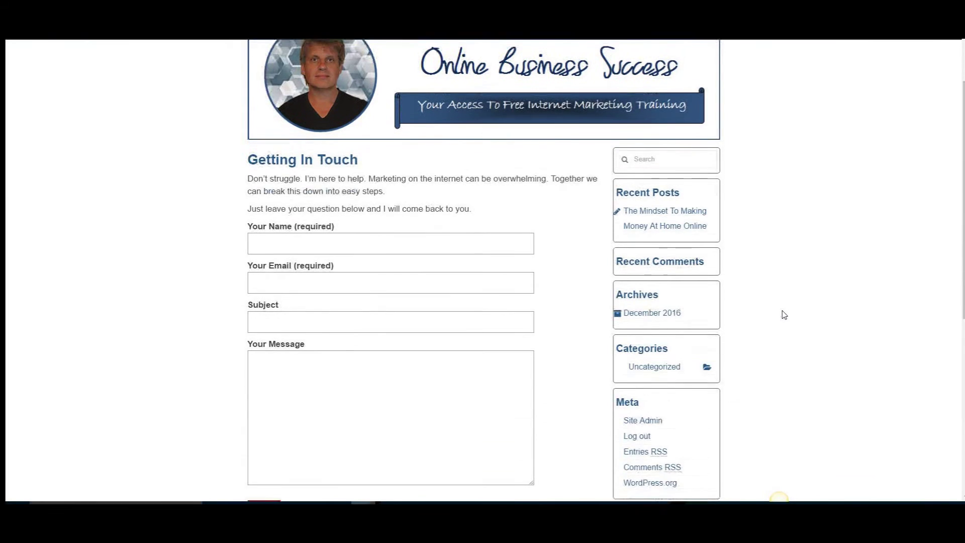
- Enter the sender's name and e-mail address in the Getting In Touch form
{"action": "left_click", "coordinate": [266, 246]}
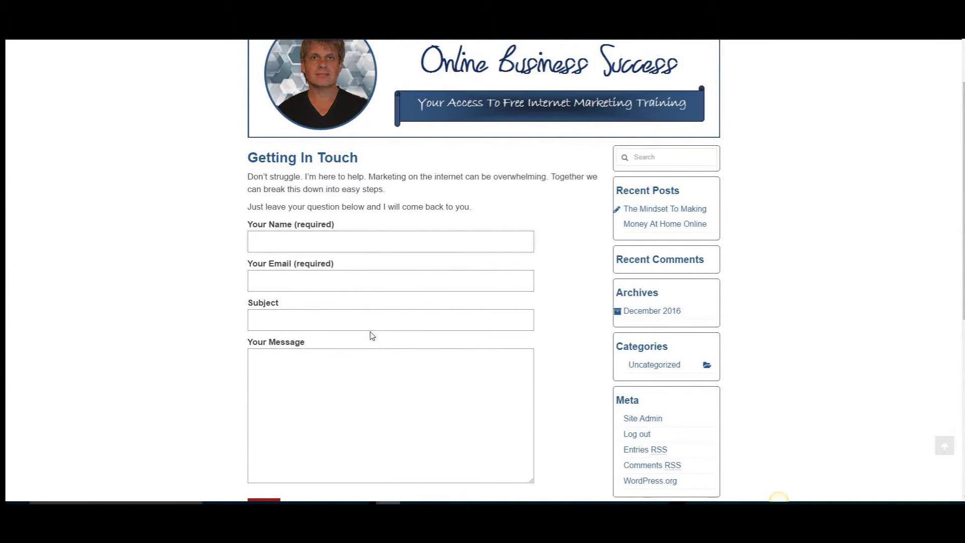
{"action": "scroll", "coordinate": [372, 332], "scroll_direction": "down", "scroll_amount": 1}
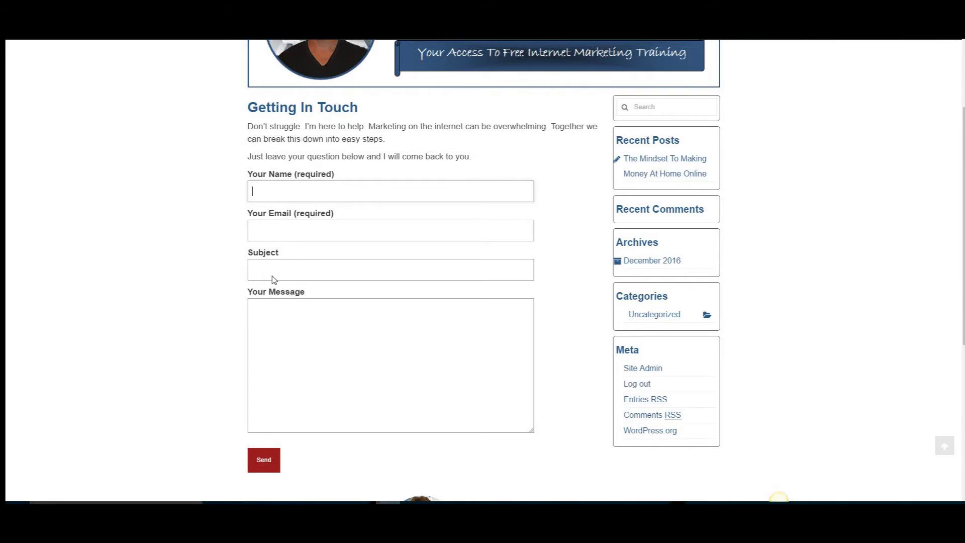
{"action": "left_click", "coordinate": [285, 317]}
{"action": "scroll", "coordinate": [402, 371], "scroll_direction": "up", "scroll_amount": 2}
{"action": "left_click", "coordinate": [279, 298]}
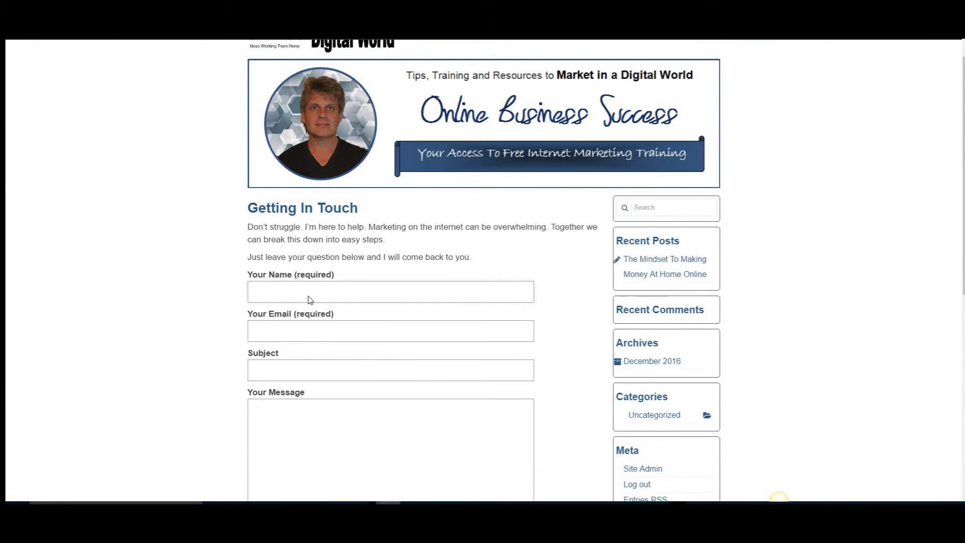
{"action": "type", "text": "Gary"}
{"action": "scroll", "coordinate": [310, 300], "scroll_direction": "down", "scroll_amount": 1}
{"action": "left_click", "coordinate": [283, 286]}
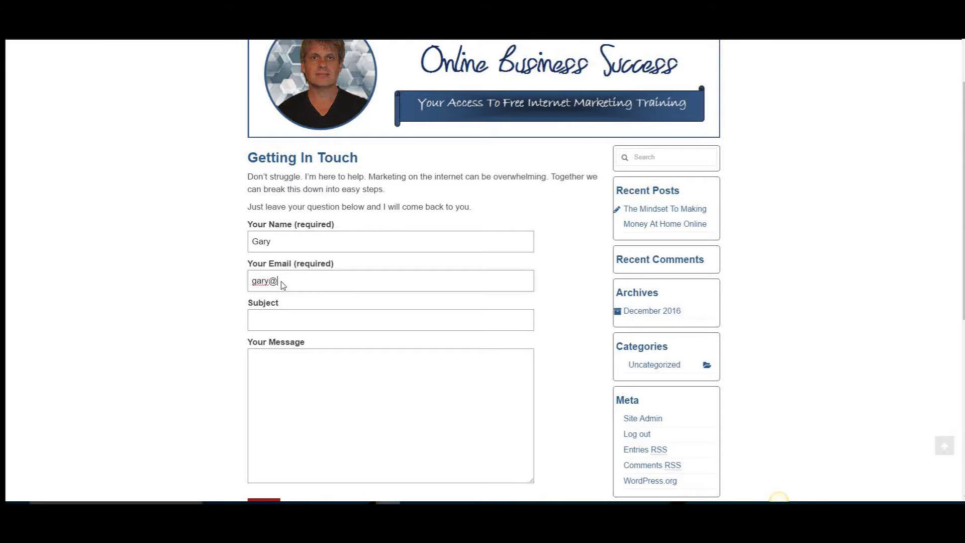
- Fill in subject 'Test' and message 'Hello!', then send the test message
{"action": "left_click", "coordinate": [270, 323]}
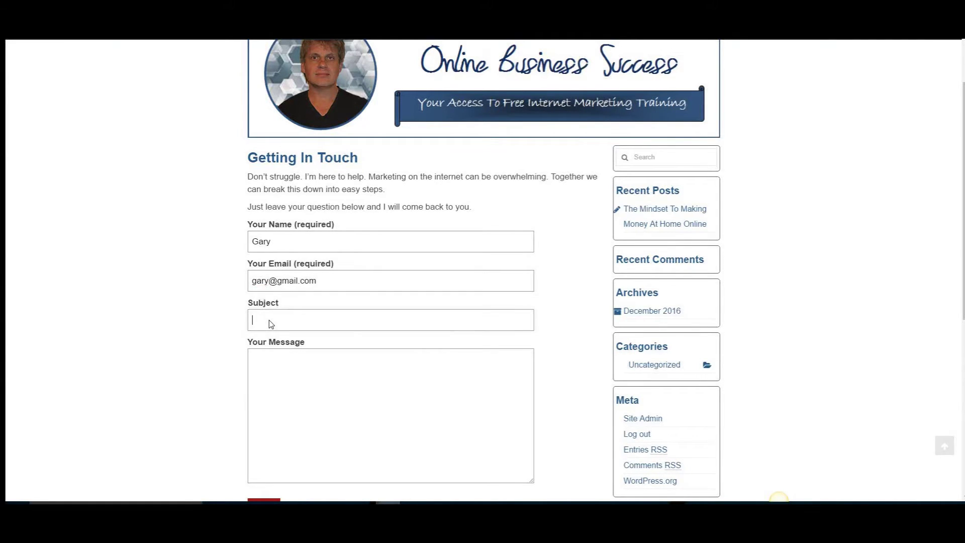
{"action": "type", "text": "Test"}
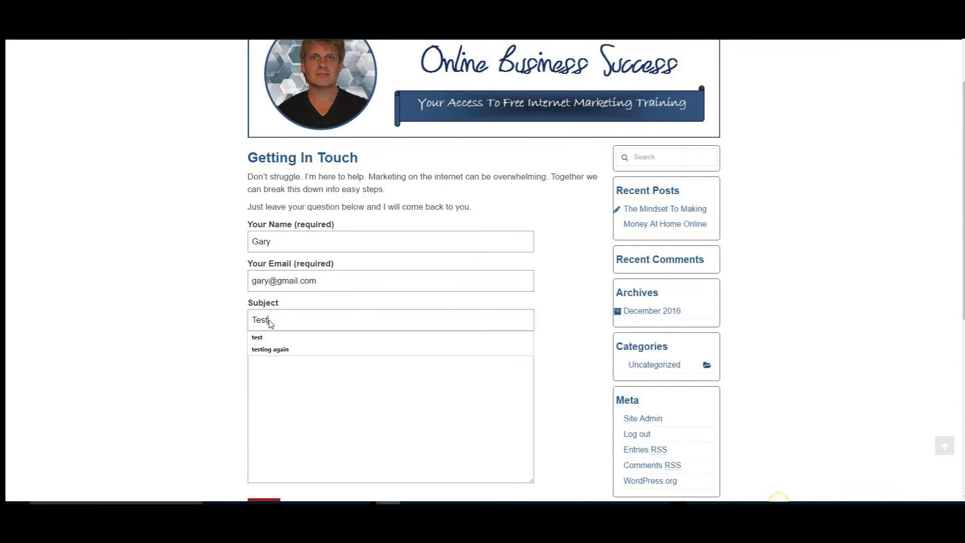
{"action": "left_click", "coordinate": [286, 366]}
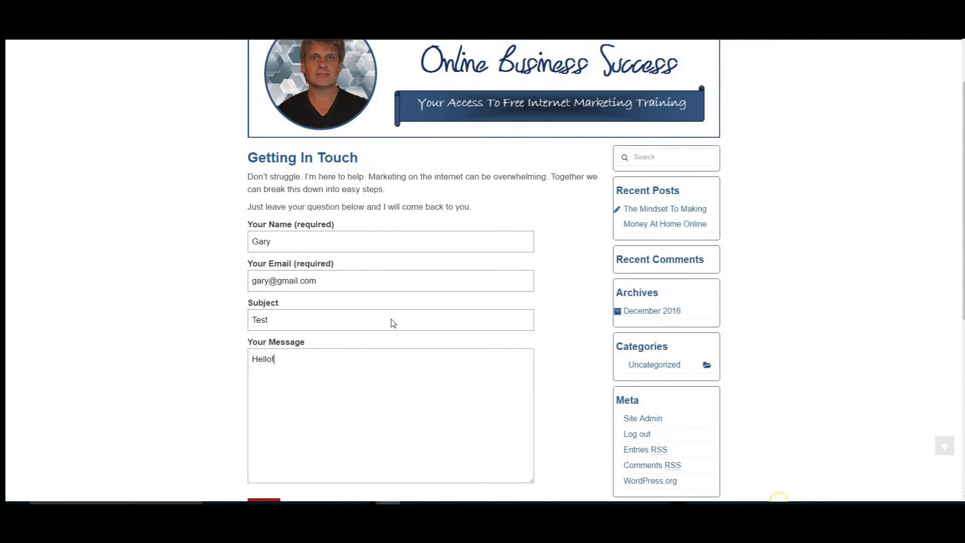
{"action": "scroll", "coordinate": [397, 329], "scroll_direction": "down", "scroll_amount": 2}
{"action": "scroll", "coordinate": [371, 379], "scroll_direction": "down", "scroll_amount": 1}
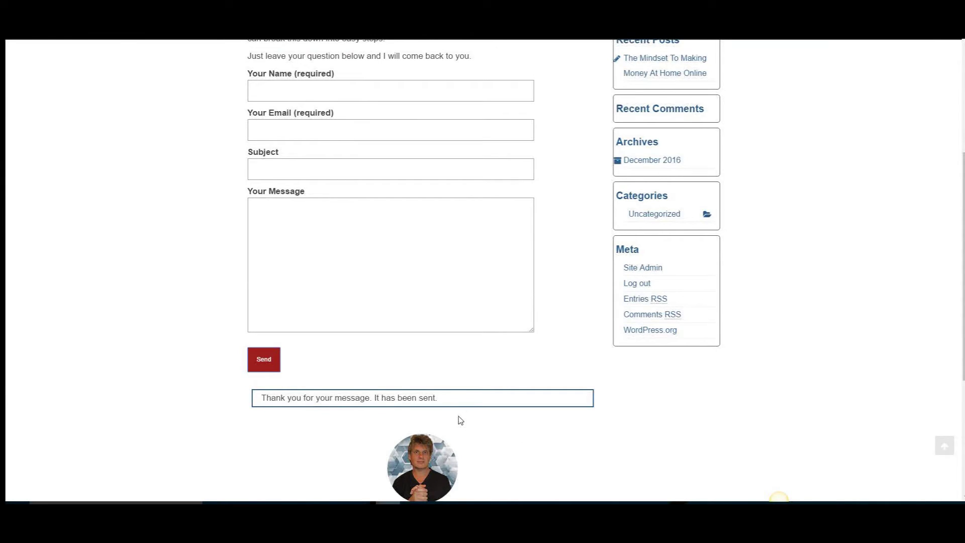
{"action": "scroll", "coordinate": [564, 437], "scroll_direction": "up", "scroll_amount": 2}
{"action": "scroll", "coordinate": [564, 438], "scroll_direction": "up", "scroll_amount": 2}
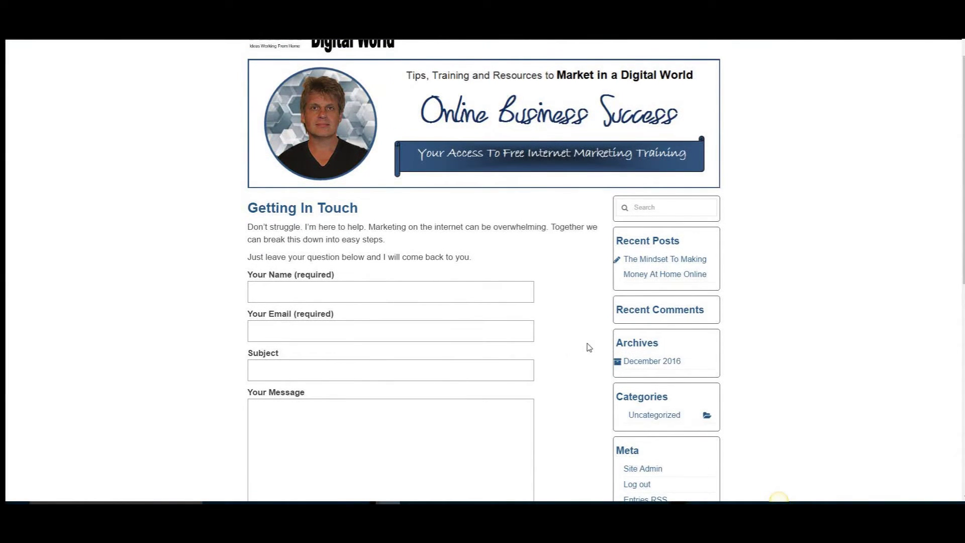
{"action": "scroll", "coordinate": [567, 399], "scroll_direction": "down", "scroll_amount": 2}
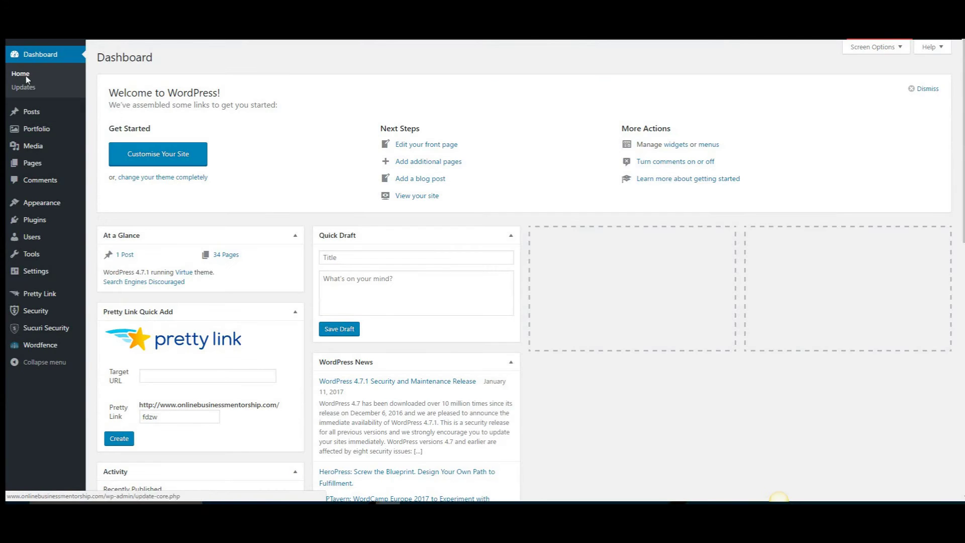
- Search the plugin directory for 'contact form 7' from Plugins > Add New
{"action": "mouse_move", "coordinate": [28, 220]}
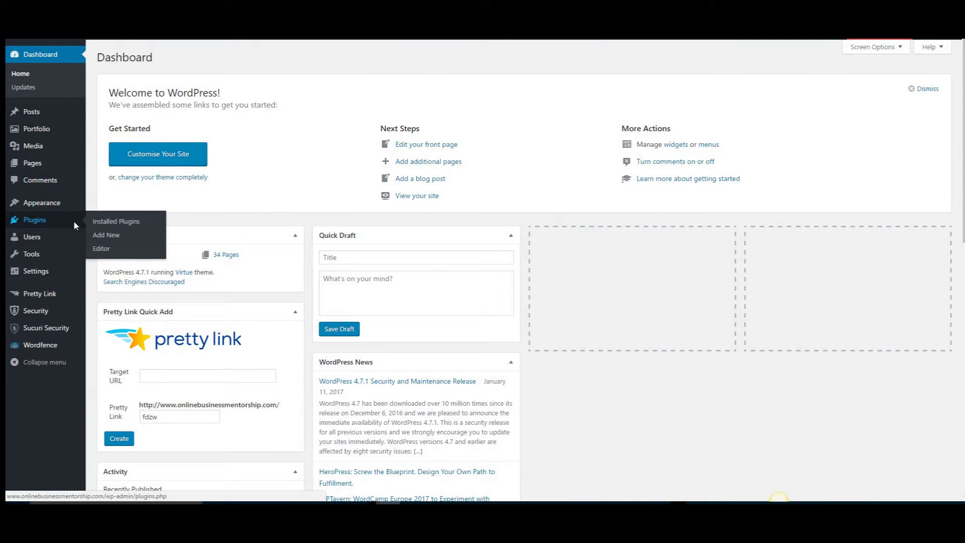
{"action": "left_click", "coordinate": [109, 233]}
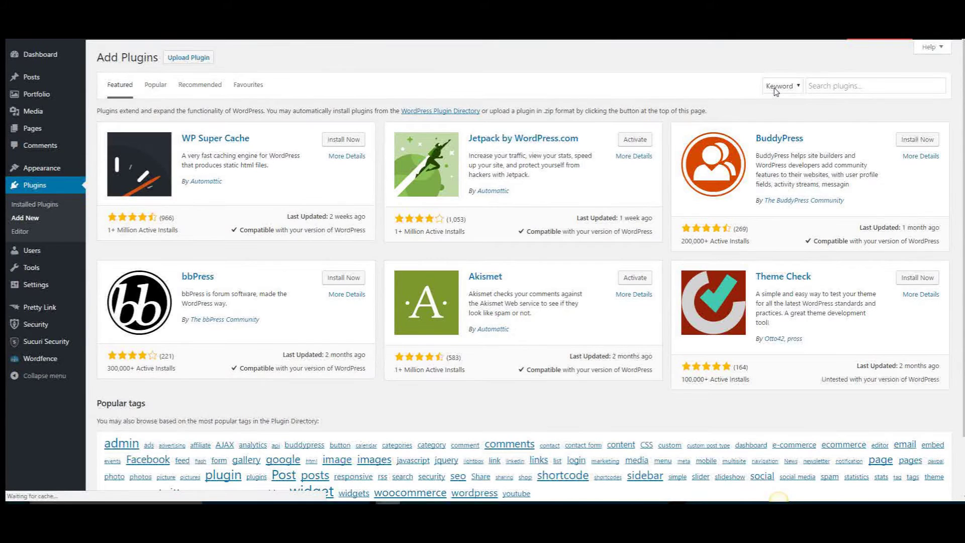
{"action": "left_click", "coordinate": [820, 89]}
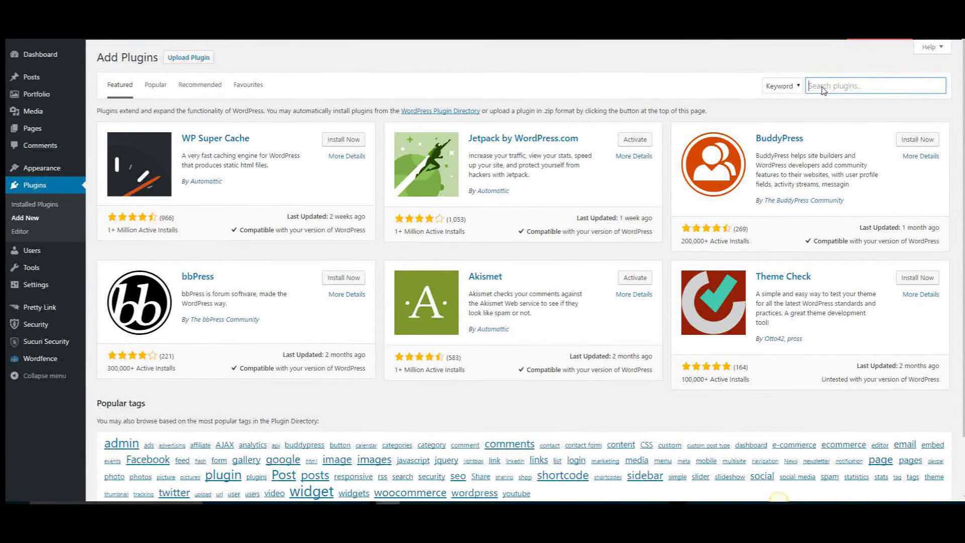
{"action": "type", "text": "contact form 7"}
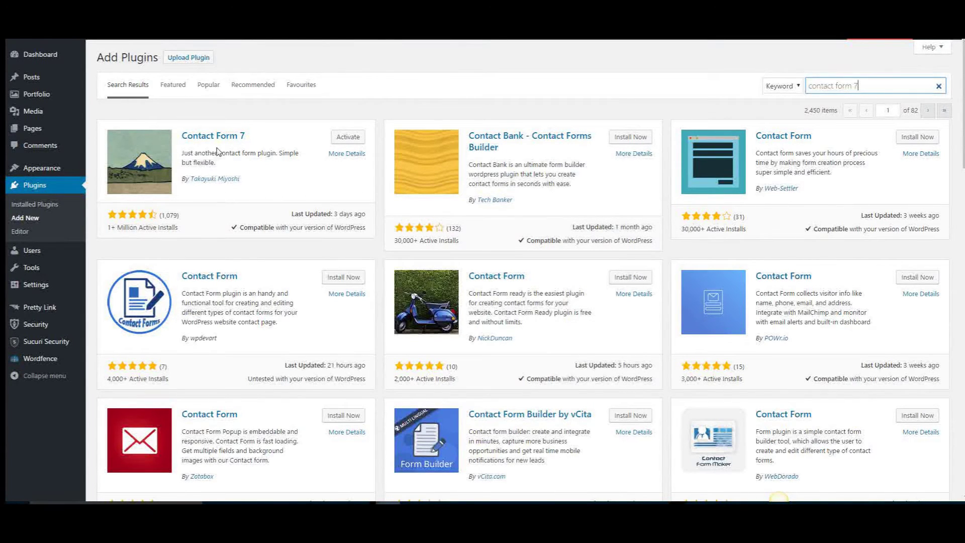
{"action": "left_click", "coordinate": [347, 154]}
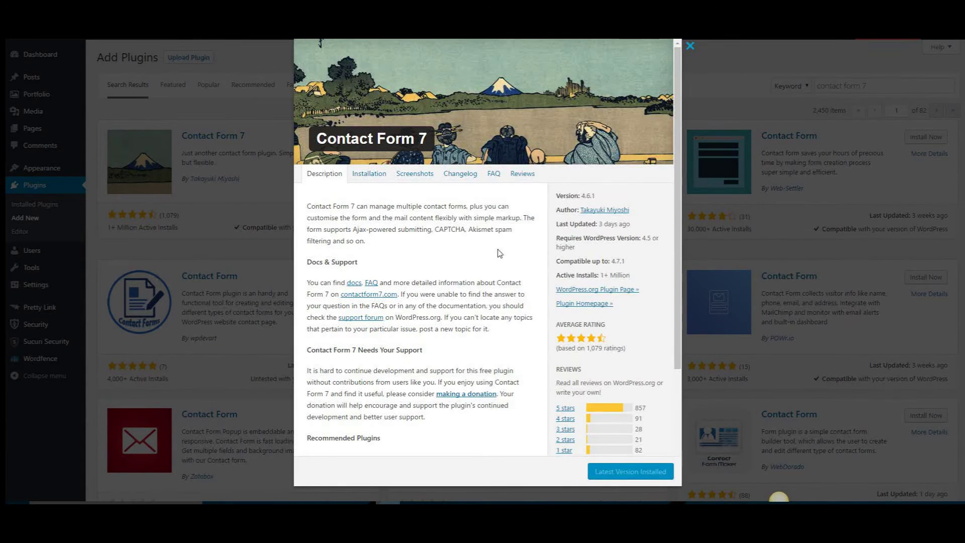
{"action": "scroll", "coordinate": [500, 251], "scroll_direction": "down", "scroll_amount": 1}
{"action": "scroll", "coordinate": [480, 225], "scroll_direction": "down", "scroll_amount": 2}
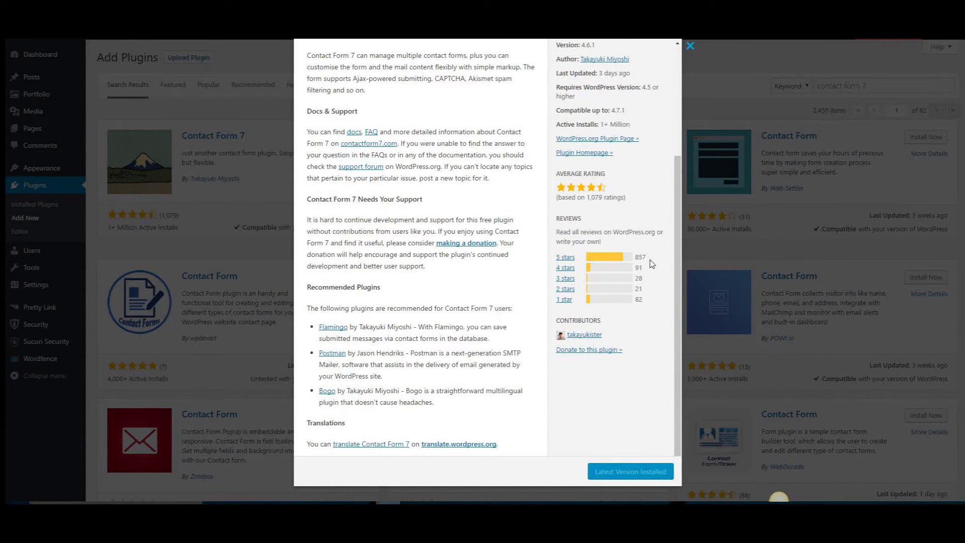
{"action": "scroll", "coordinate": [480, 339], "scroll_direction": "up", "scroll_amount": 1}
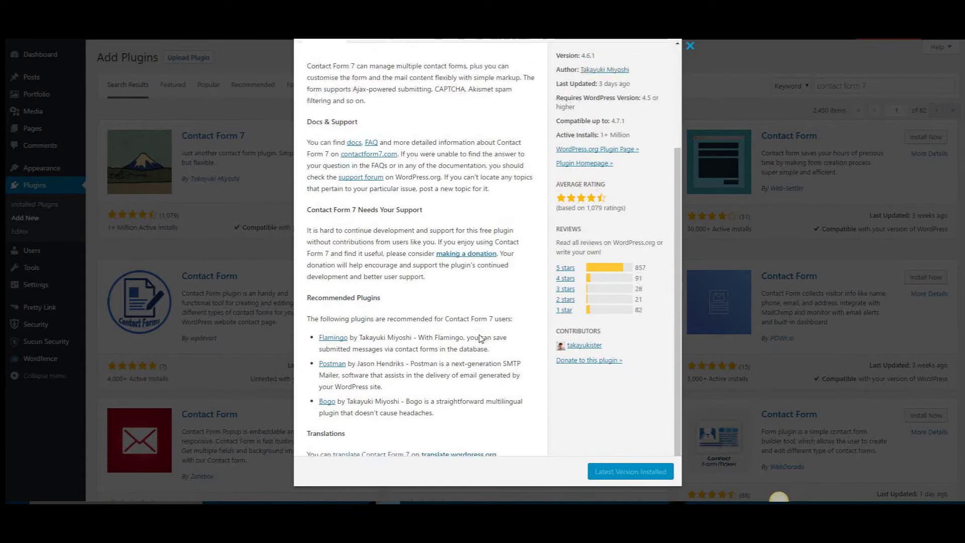
{"action": "scroll", "coordinate": [480, 338], "scroll_direction": "up", "scroll_amount": 3}
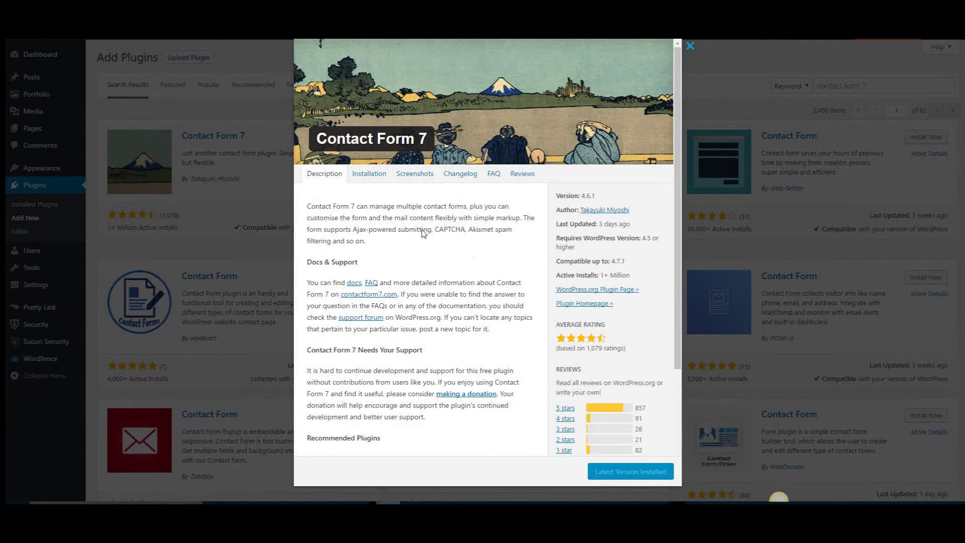
{"action": "left_click", "coordinate": [690, 45]}
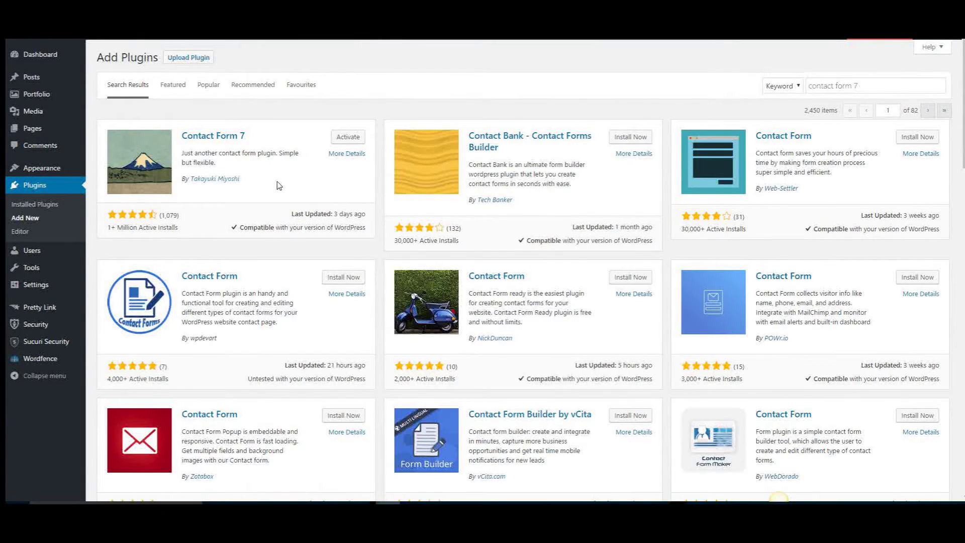
- Activate the Contact Form 7 plugin
{"action": "left_click", "coordinate": [347, 142]}
{"action": "scroll", "coordinate": [294, 387], "scroll_direction": "down", "scroll_amount": 3}
{"action": "scroll", "coordinate": [294, 387], "scroll_direction": "down", "scroll_amount": 2}
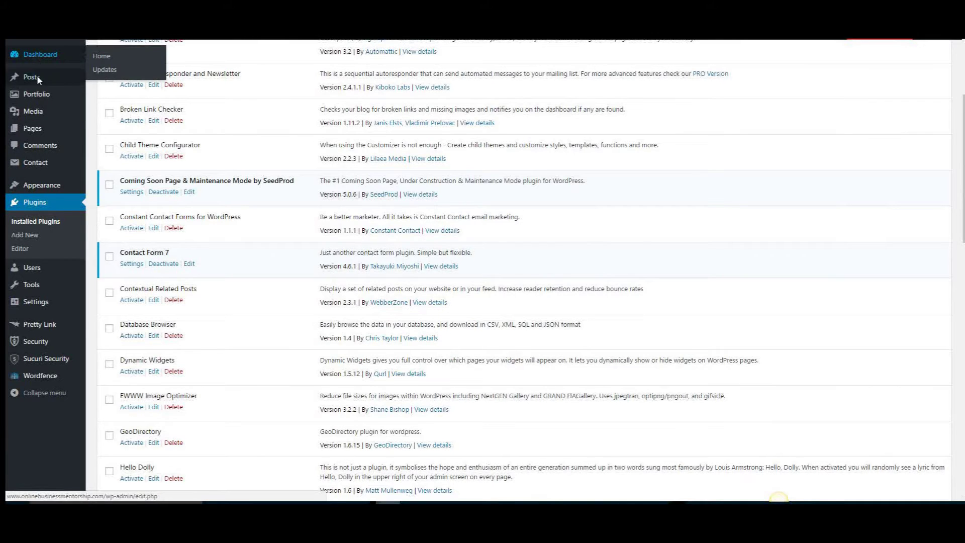
- Start a new blank contact form via Contact > Add New
{"action": "mouse_move", "coordinate": [35, 167]}
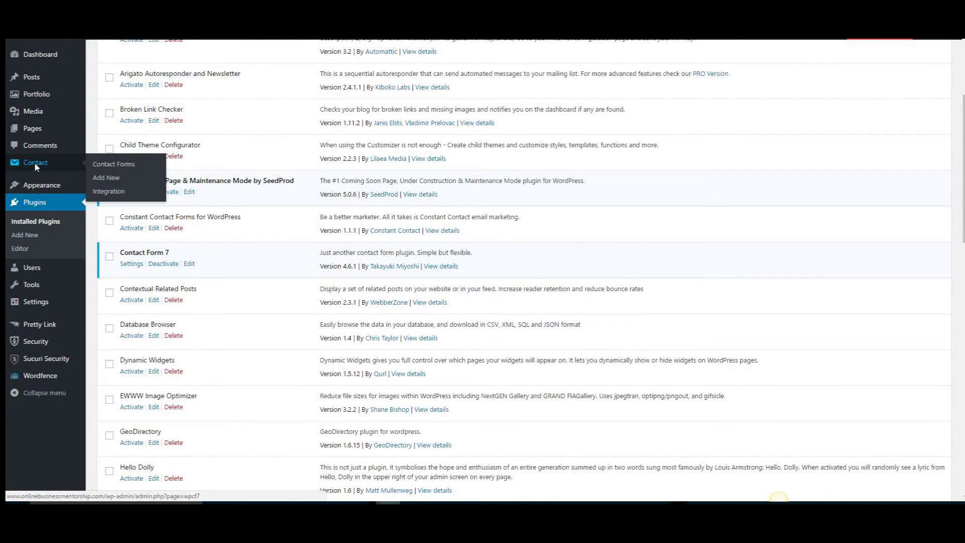
{"action": "left_click", "coordinate": [113, 165]}
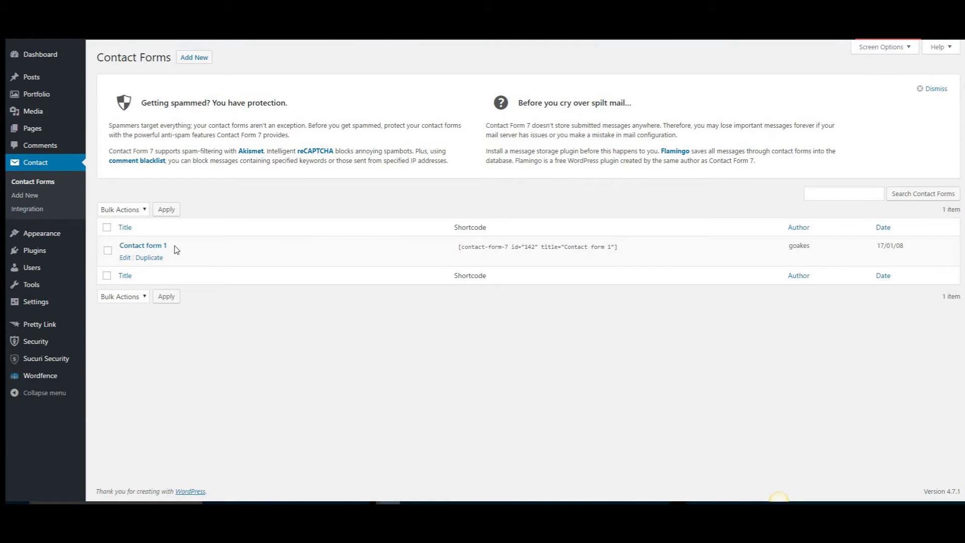
{"action": "left_click", "coordinate": [25, 195]}
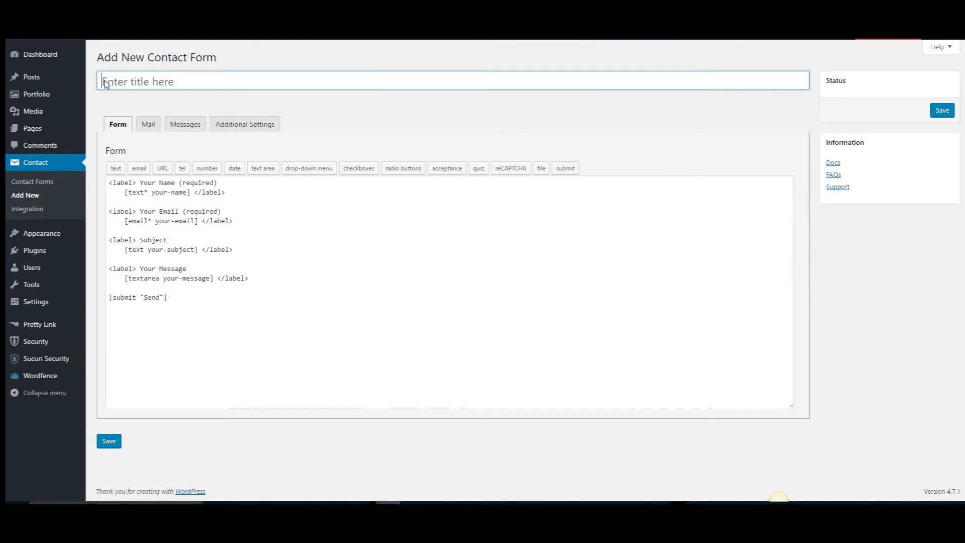
- Title the new contact form 'Help!' and bring up its Mail settings
{"action": "left_click", "coordinate": [106, 83]}
{"action": "key", "text": "Tab"}
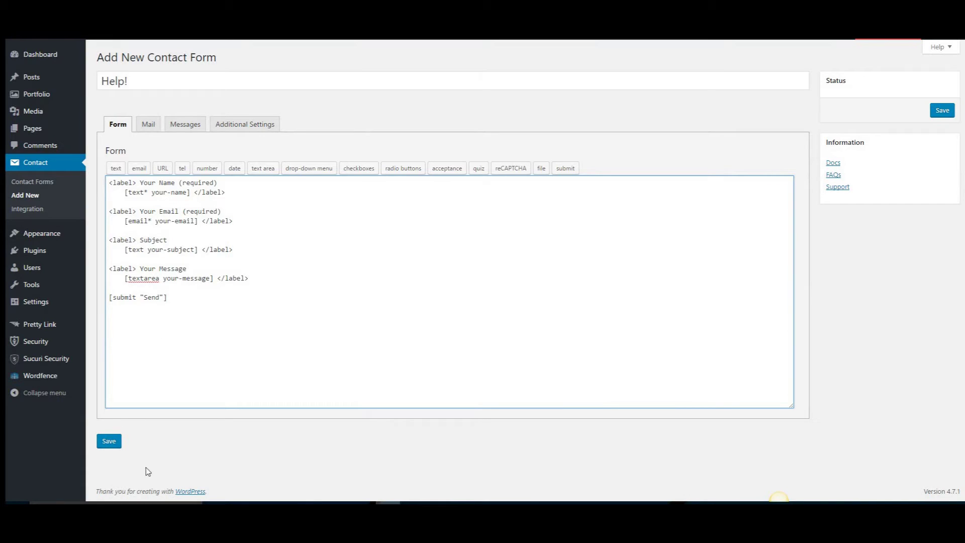
{"action": "left_click", "coordinate": [148, 125]}
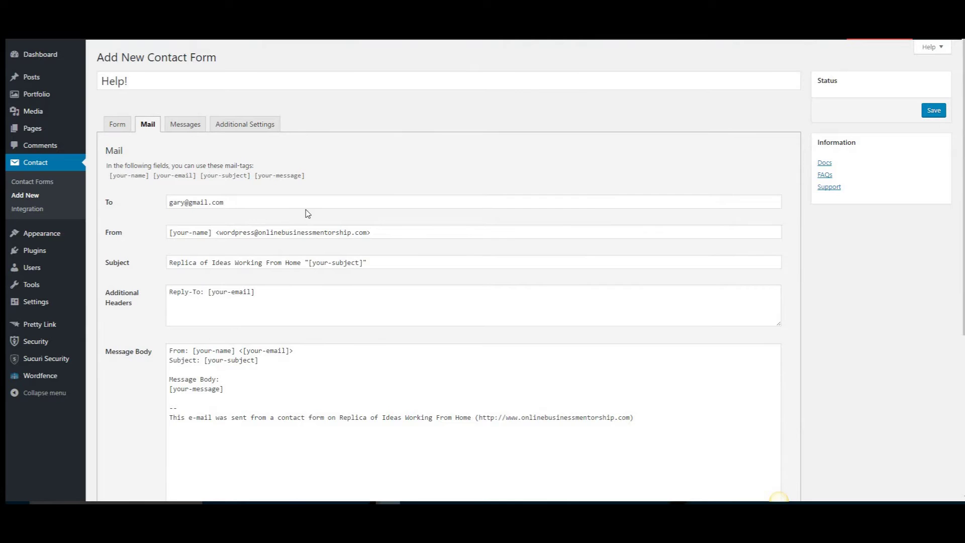
- Tick Use Mail (2) for the Help! form, then view its Messages settings
{"action": "scroll", "coordinate": [304, 215], "scroll_direction": "down", "scroll_amount": 2}
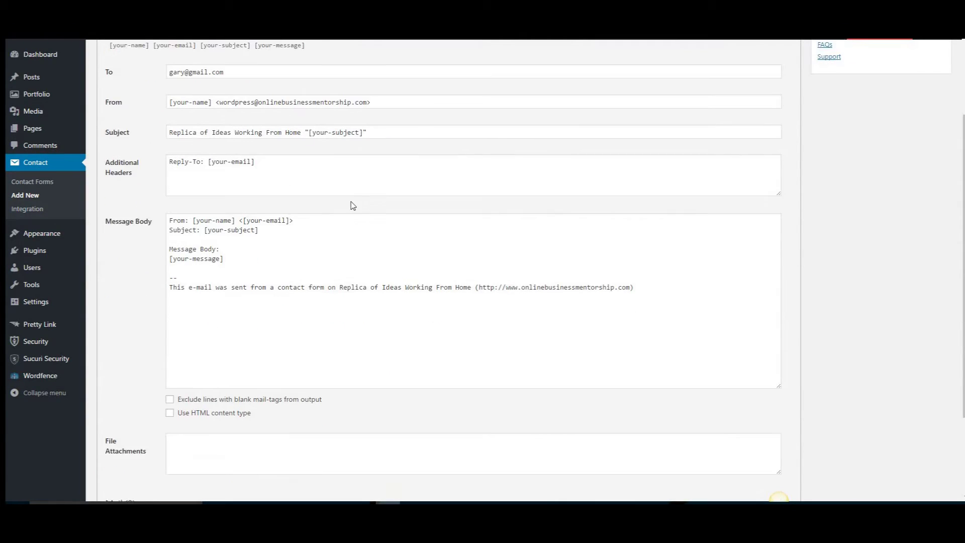
{"action": "scroll", "coordinate": [345, 196], "scroll_direction": "down", "scroll_amount": 1}
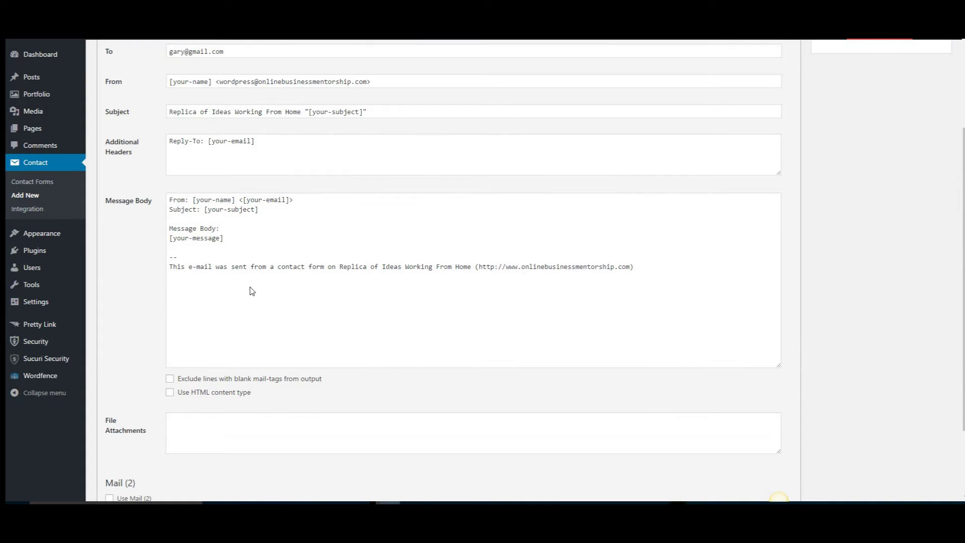
{"action": "scroll", "coordinate": [251, 290], "scroll_direction": "down", "scroll_amount": 2}
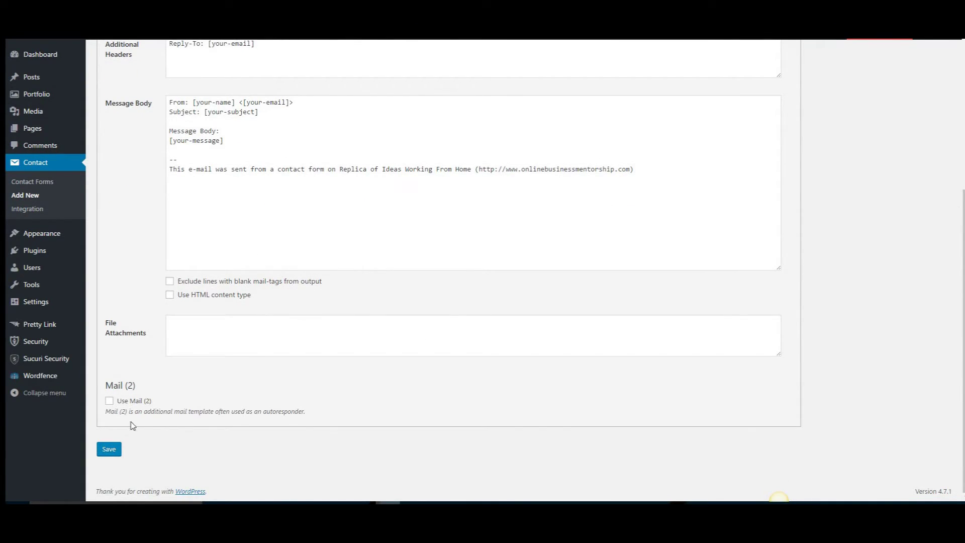
{"action": "left_click", "coordinate": [109, 401]}
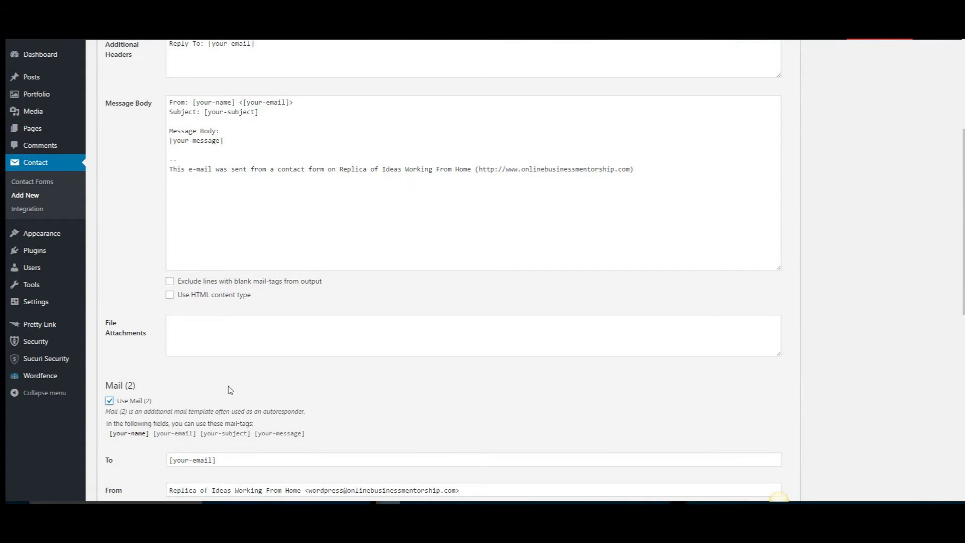
{"action": "scroll", "coordinate": [230, 390], "scroll_direction": "down", "scroll_amount": 1}
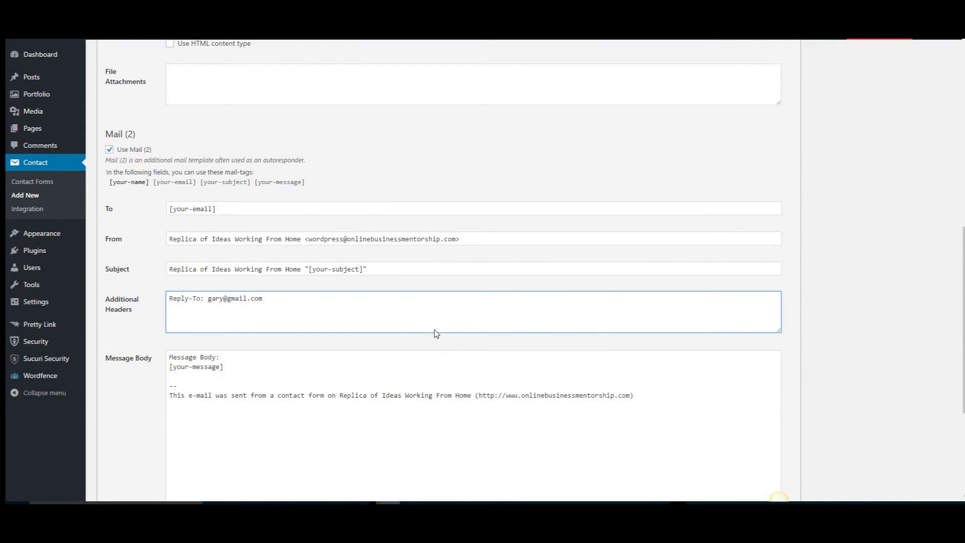
{"action": "scroll", "coordinate": [435, 330], "scroll_direction": "down", "scroll_amount": 4}
{"action": "scroll", "coordinate": [435, 330], "scroll_direction": "up", "scroll_amount": 7}
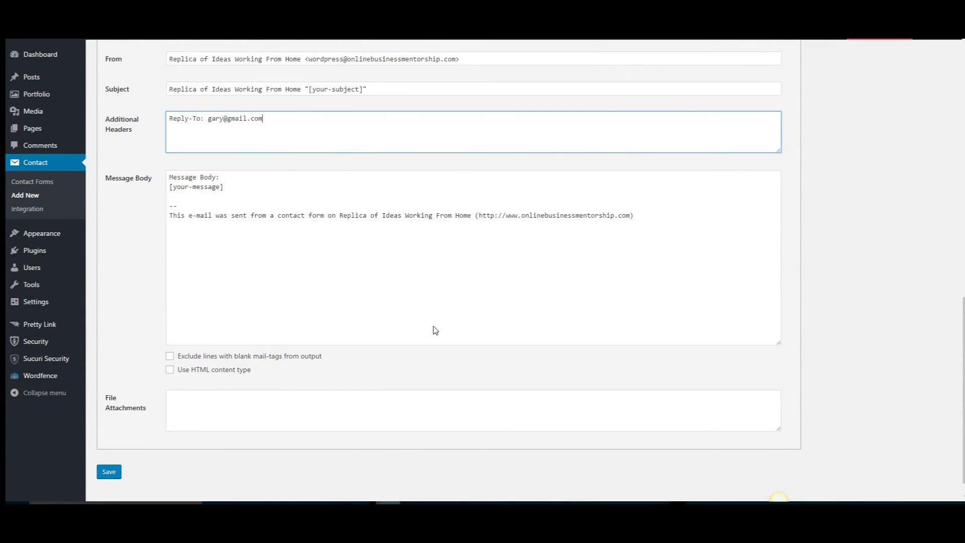
{"action": "scroll", "coordinate": [435, 330], "scroll_direction": "up", "scroll_amount": 7}
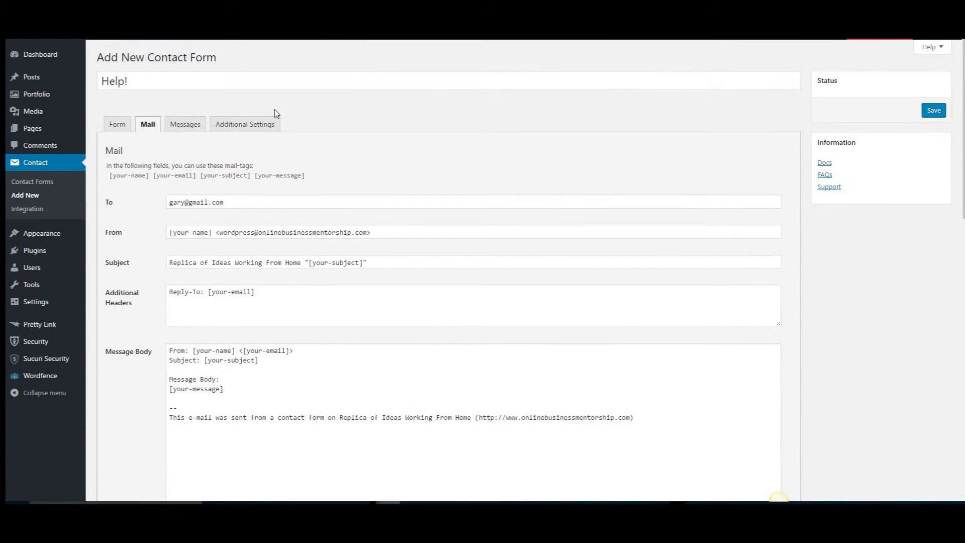
{"action": "left_click", "coordinate": [185, 125]}
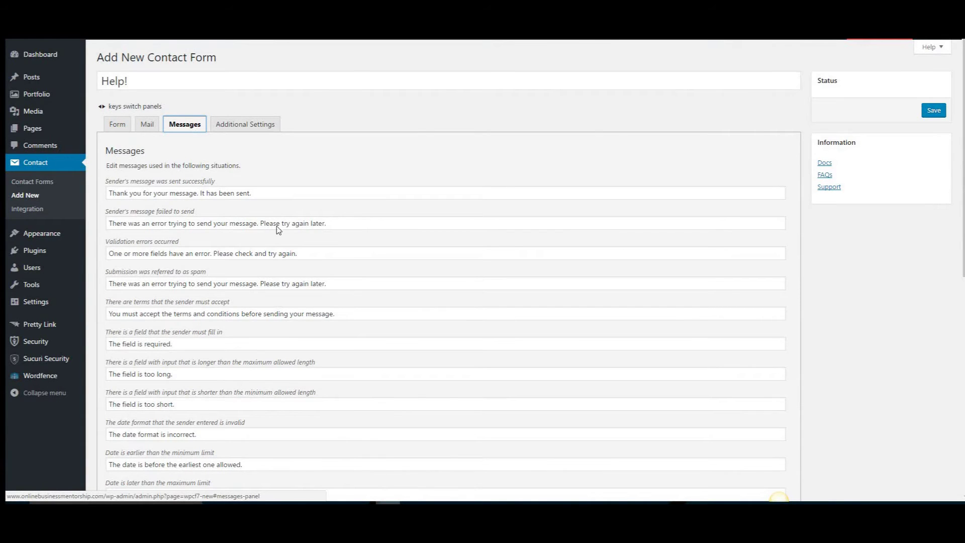
{"action": "scroll", "coordinate": [307, 272], "scroll_direction": "down", "scroll_amount": 2}
{"action": "scroll", "coordinate": [201, 221], "scroll_direction": "up", "scroll_amount": 2}
{"action": "scroll", "coordinate": [372, 277], "scroll_direction": "down", "scroll_amount": 2}
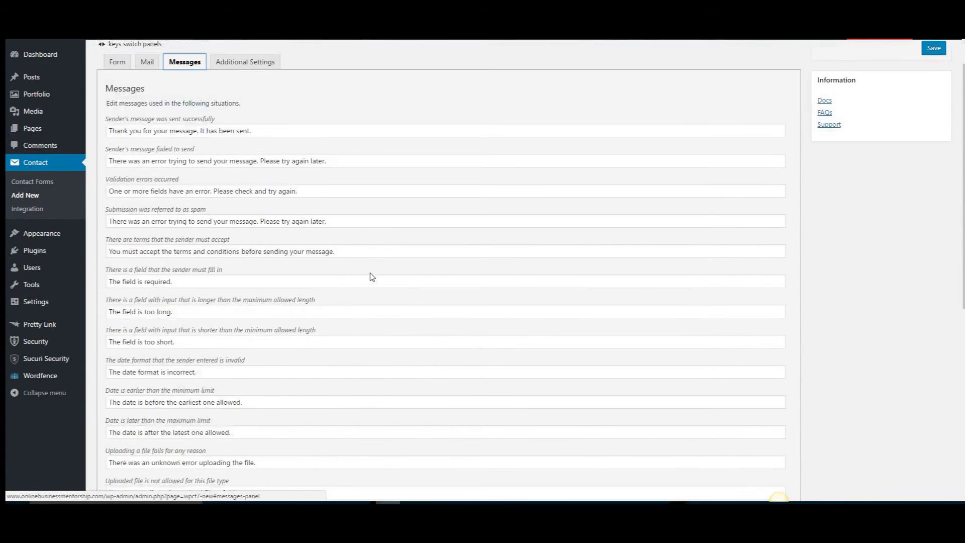
{"action": "scroll", "coordinate": [372, 277], "scroll_direction": "down", "scroll_amount": 6}
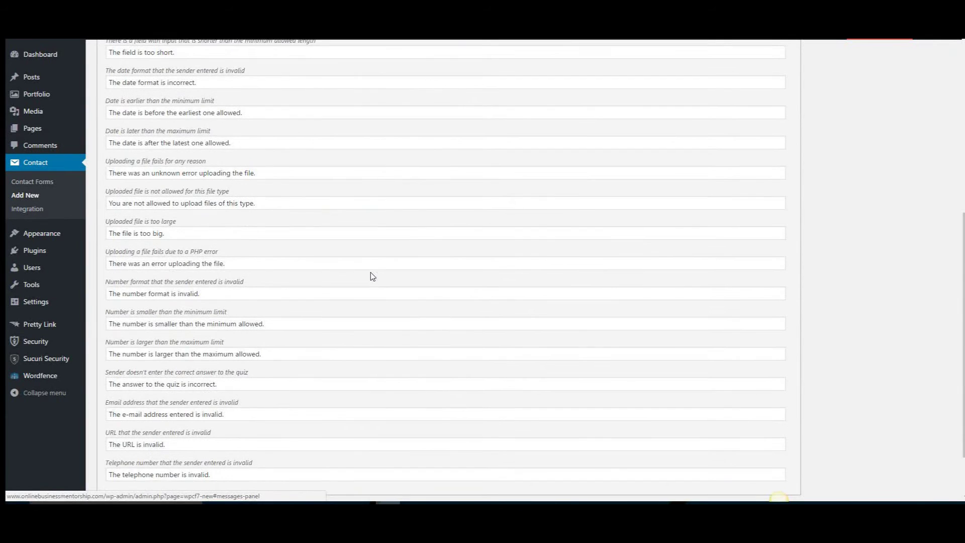
{"action": "scroll", "coordinate": [372, 277], "scroll_direction": "down", "scroll_amount": 2}
{"action": "scroll", "coordinate": [380, 285], "scroll_direction": "up", "scroll_amount": 4}
{"action": "scroll", "coordinate": [380, 285], "scroll_direction": "up", "scroll_amount": 5}
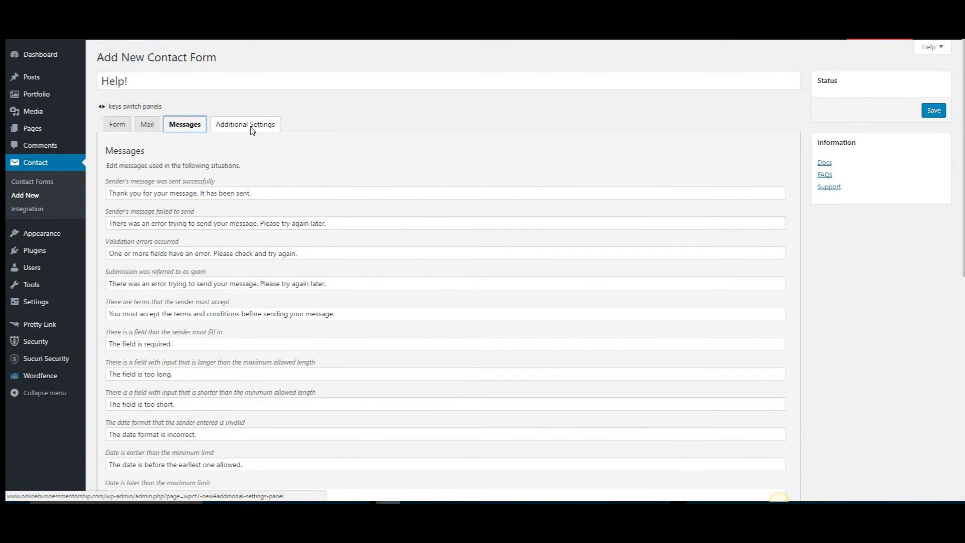
{"action": "left_click", "coordinate": [246, 125]}
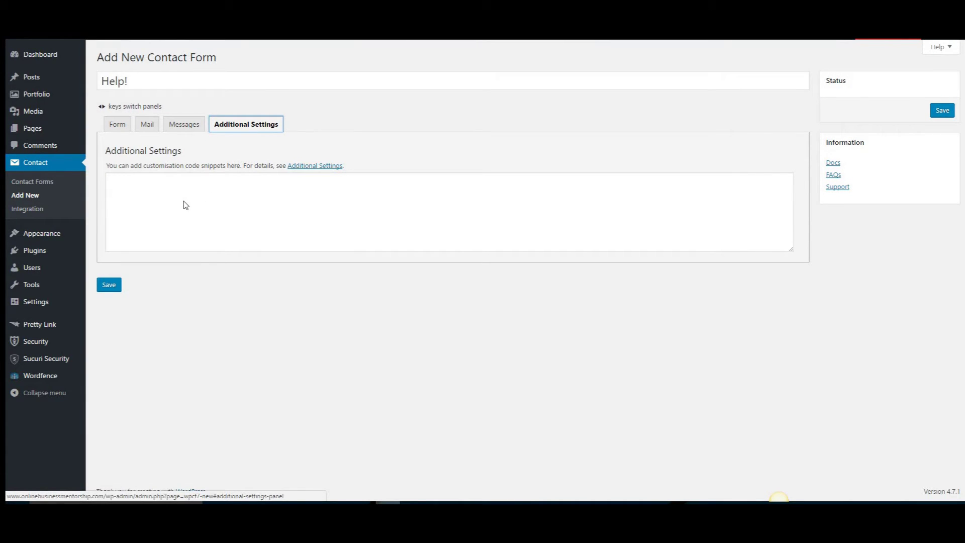
{"action": "left_click", "coordinate": [121, 125]}
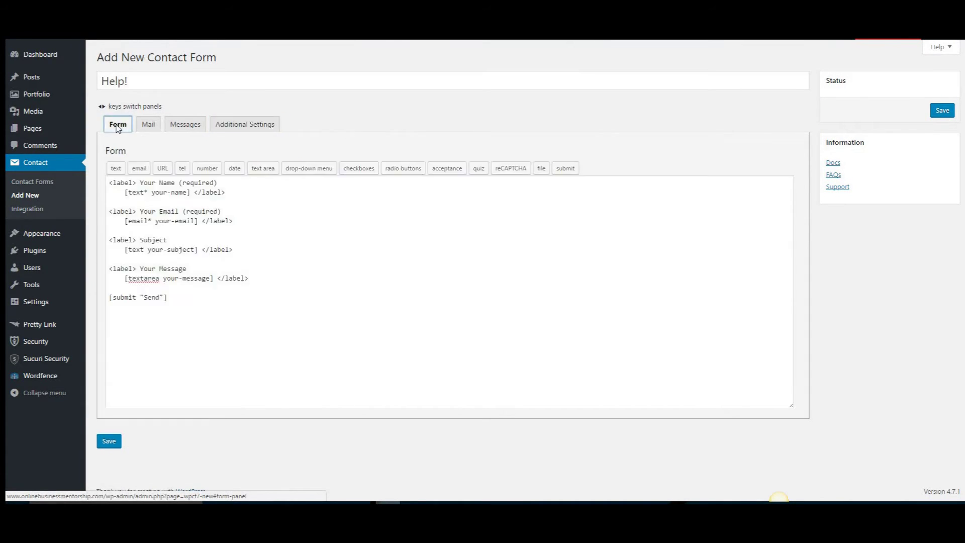
{"action": "left_click", "coordinate": [167, 129]}
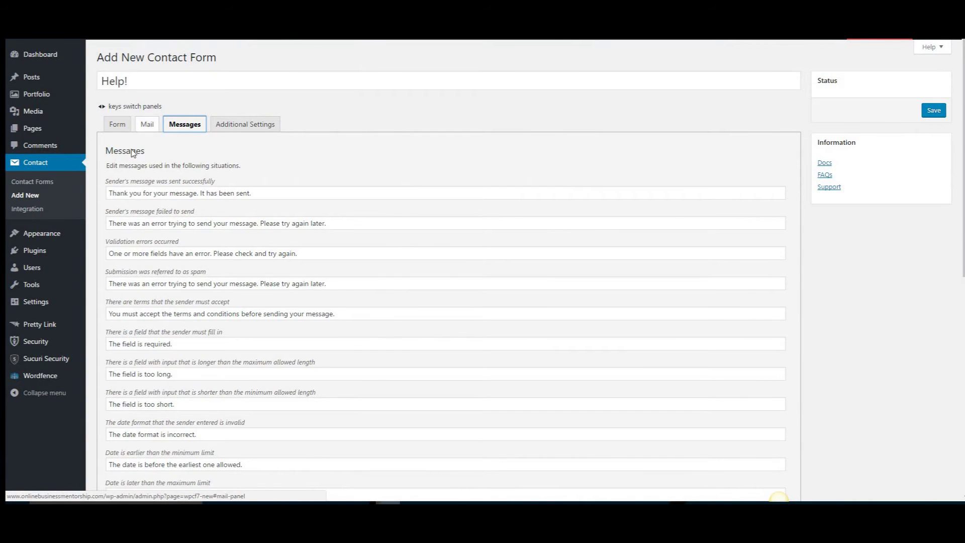
{"action": "left_click", "coordinate": [119, 128]}
{"action": "left_click", "coordinate": [148, 127]}
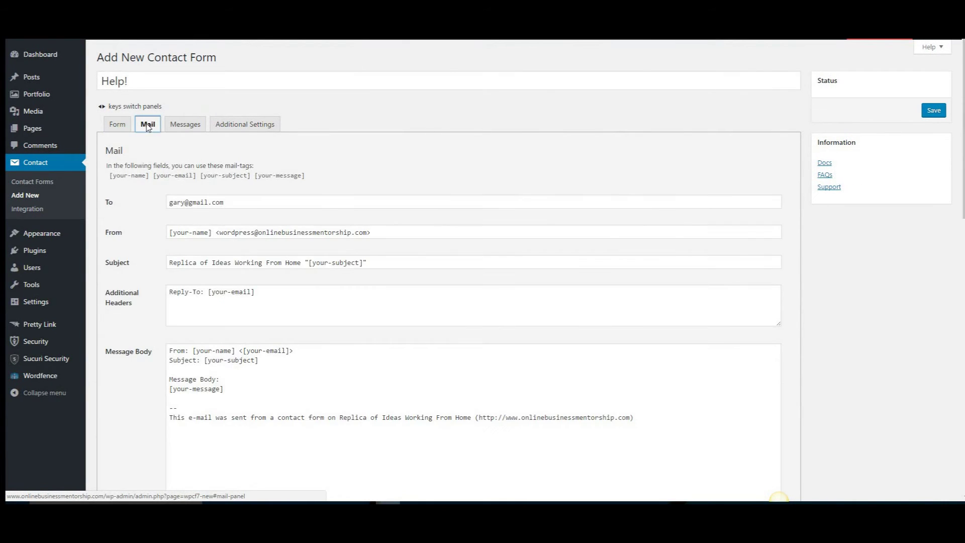
{"action": "left_click", "coordinate": [170, 127]}
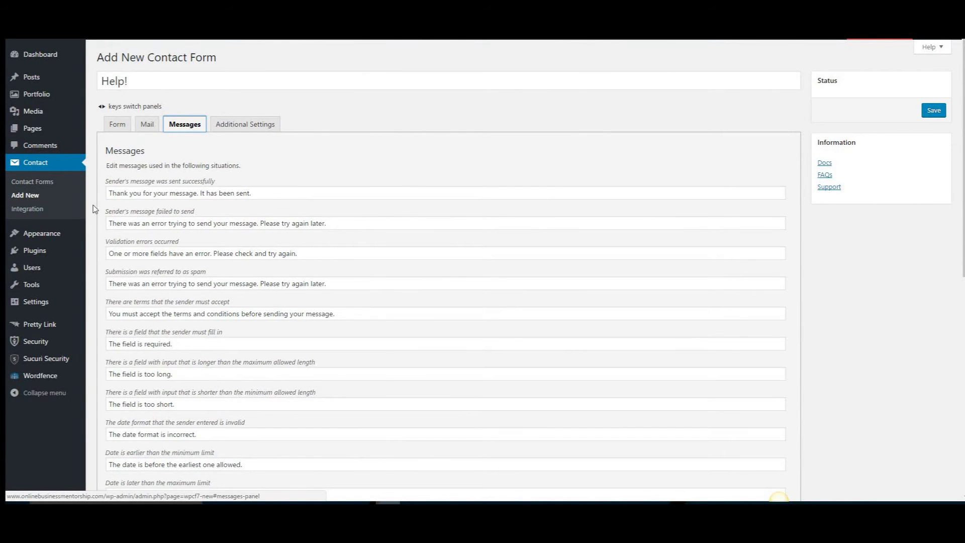
- Save the Help! form and select its generated shortcode for copying
{"action": "left_click", "coordinate": [116, 125]}
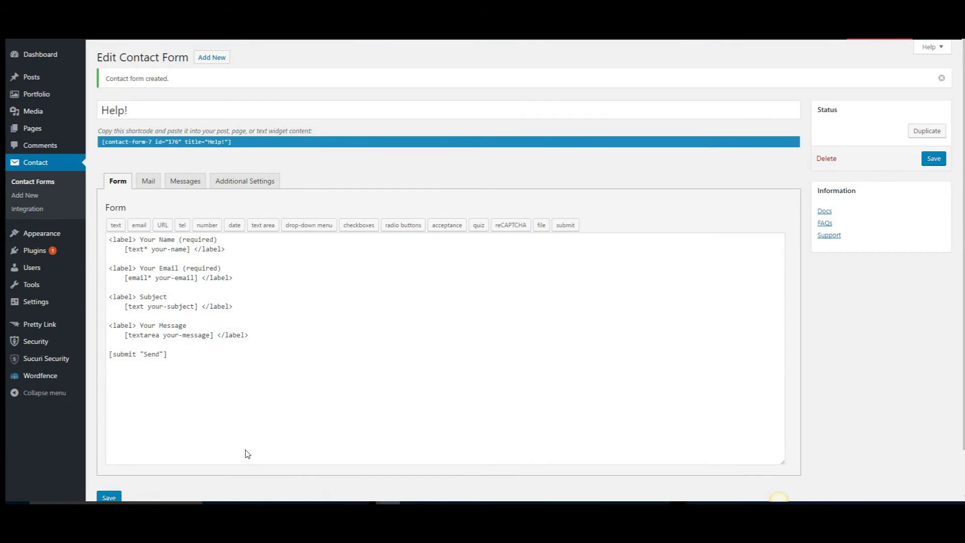
{"action": "left_click", "coordinate": [223, 145]}
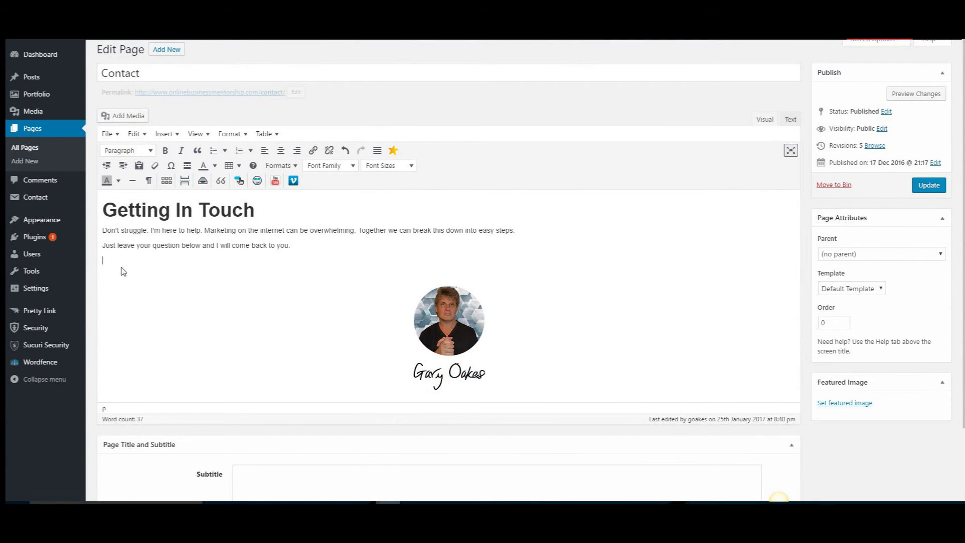
- Paste the Help! form shortcode into the Contact page
{"action": "type", "text": "[contact-form-7 id=\"176\" title=\"Help!\"]"}
{"action": "left_click", "coordinate": [238, 304]}
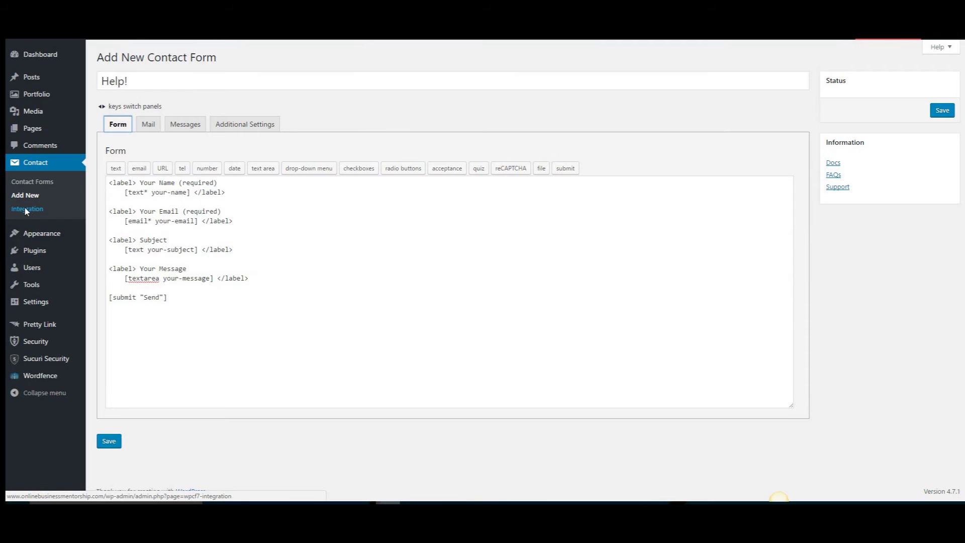
- Open Contact > Integration and follow the link to Google's reCAPTCHA key page
{"action": "left_click", "coordinate": [31, 208]}
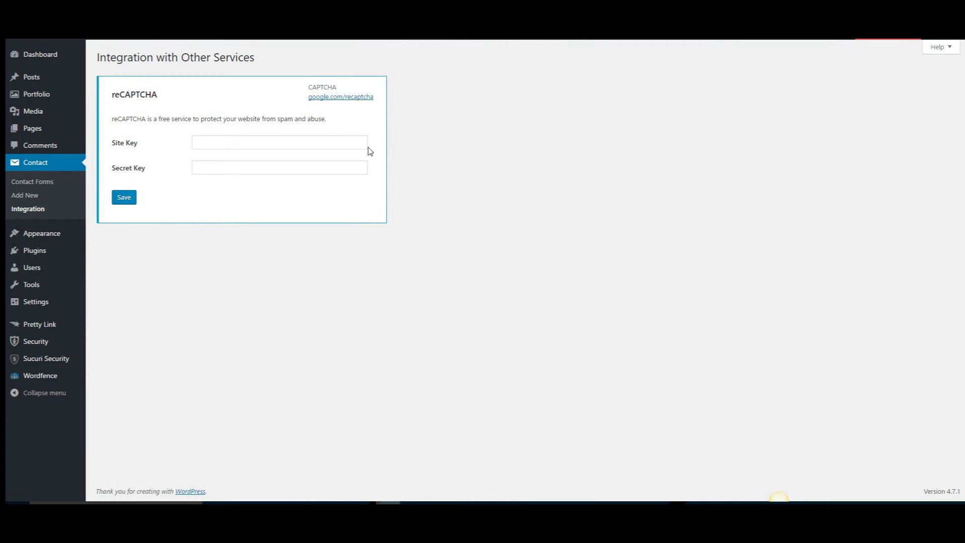
{"action": "left_click", "coordinate": [340, 100]}
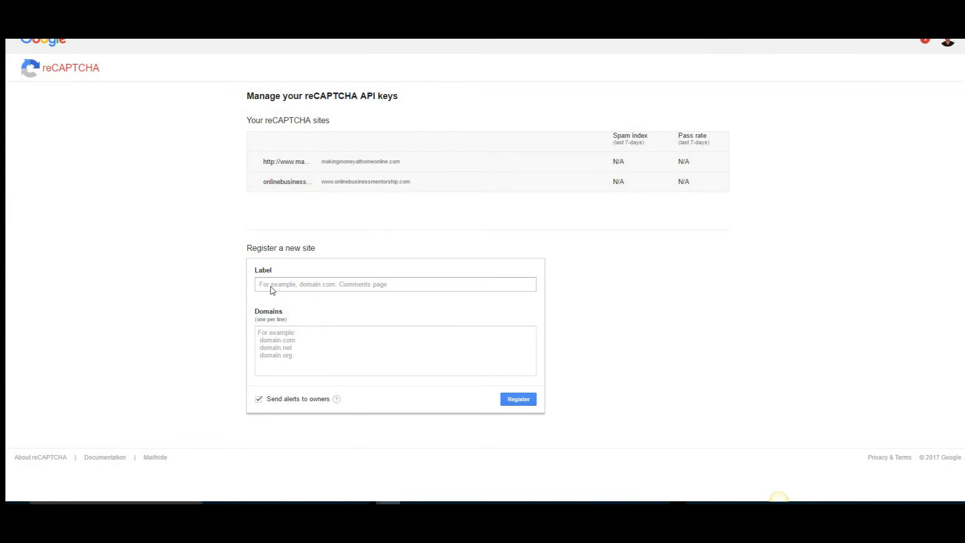
- Register a reCAPTCHA site labelled 'my site' for the domain mydomain.com
{"action": "left_click", "coordinate": [298, 289]}
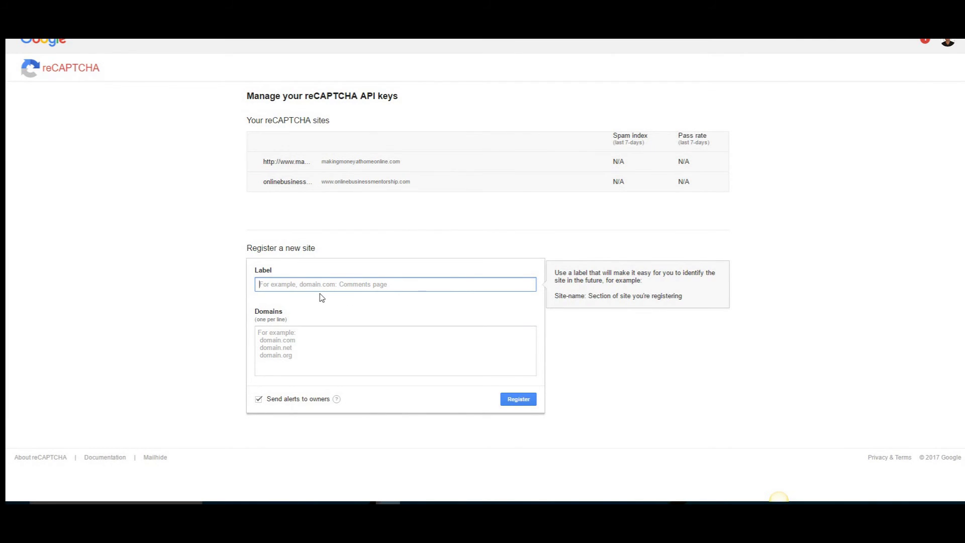
{"action": "type", "text": "my site"}
{"action": "left_click", "coordinate": [283, 345]}
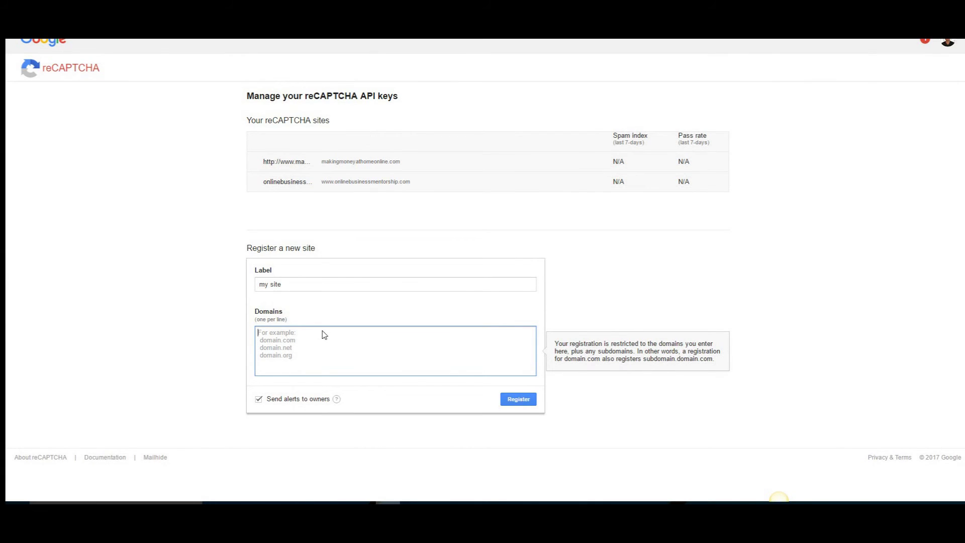
{"action": "type", "text": "mydomain.com"}
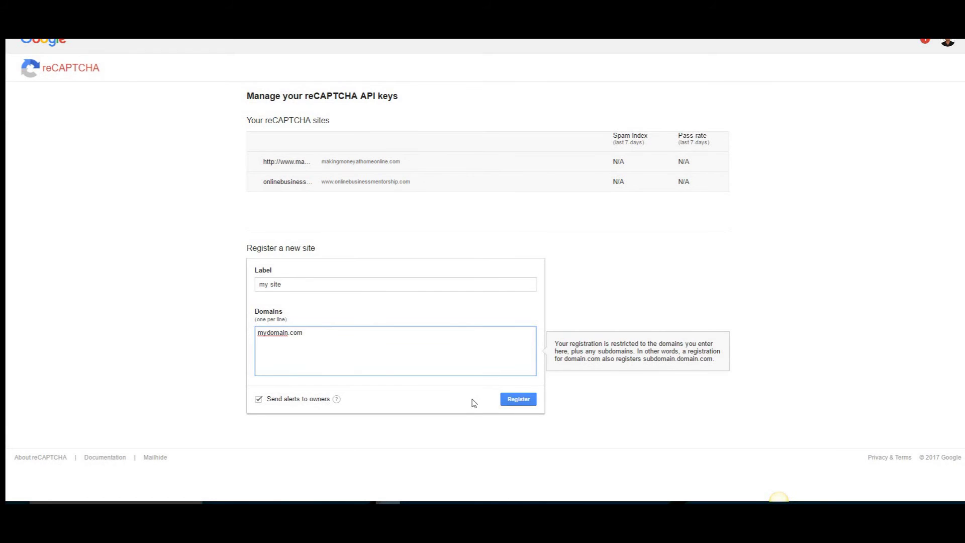
{"action": "left_click", "coordinate": [519, 400]}
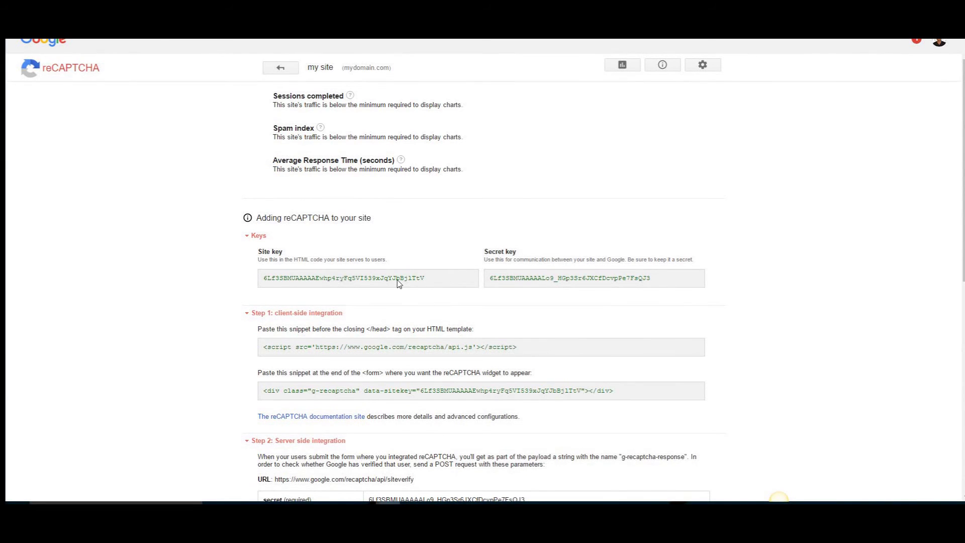
- Paste the reCAPTCHA site key and secret key into WordPress Integration and save
{"action": "left_click_drag", "start_coordinate": [424, 279], "coordinate": [265, 293]}
{"action": "key", "text": "ctrl+c"}
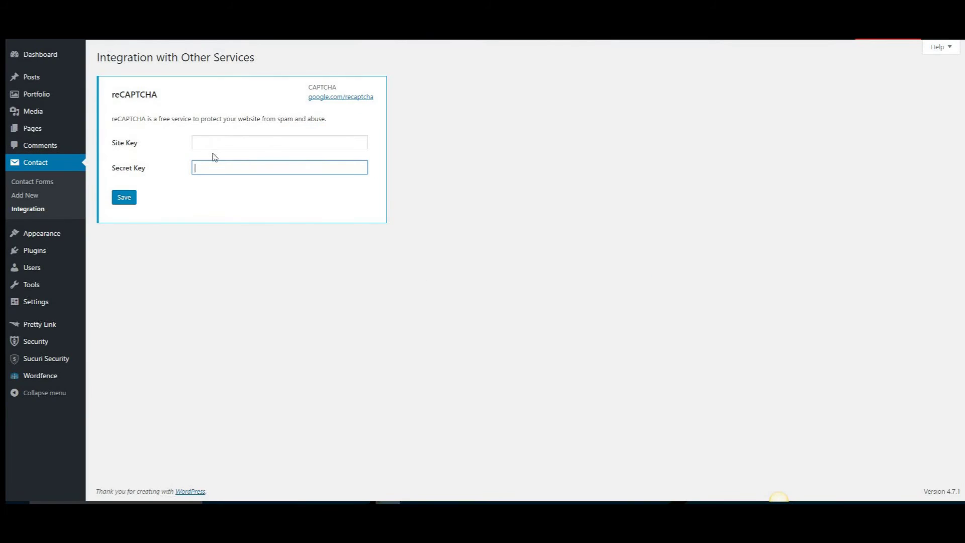
{"action": "left_click", "coordinate": [211, 144]}
{"action": "key", "text": "ctrl+v"}
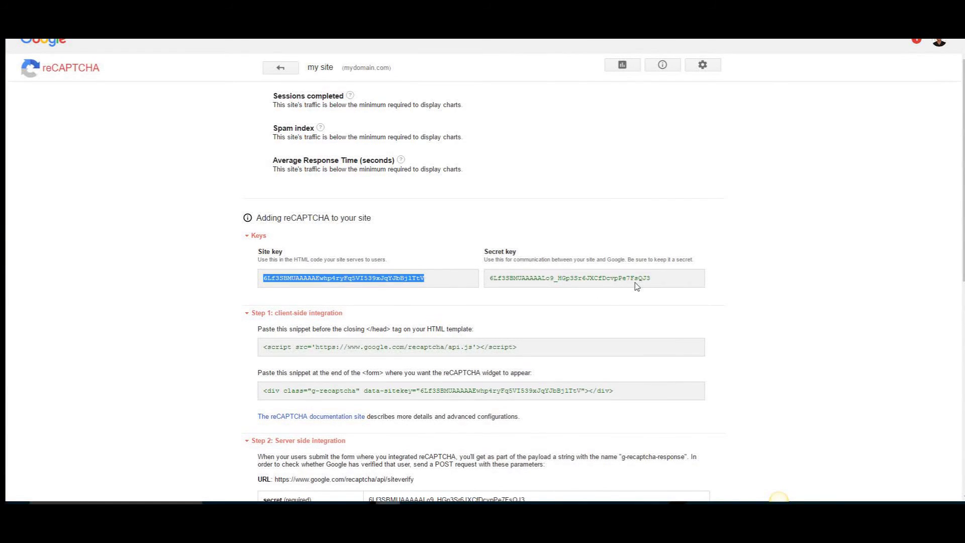
{"action": "left_click_drag", "start_coordinate": [654, 279], "coordinate": [491, 288]}
{"action": "key", "text": "ctrl+c"}
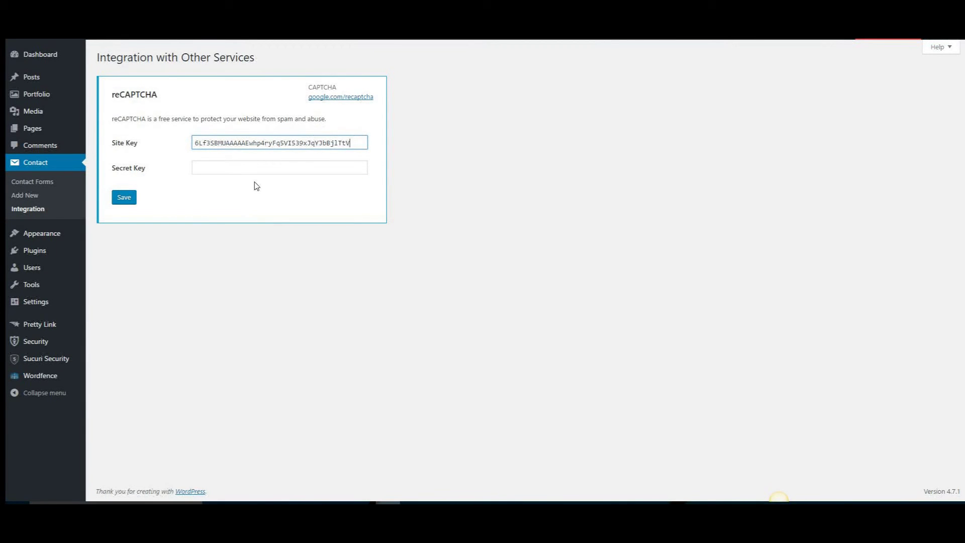
{"action": "left_click", "coordinate": [231, 169]}
{"action": "key", "text": "ctrl+v"}
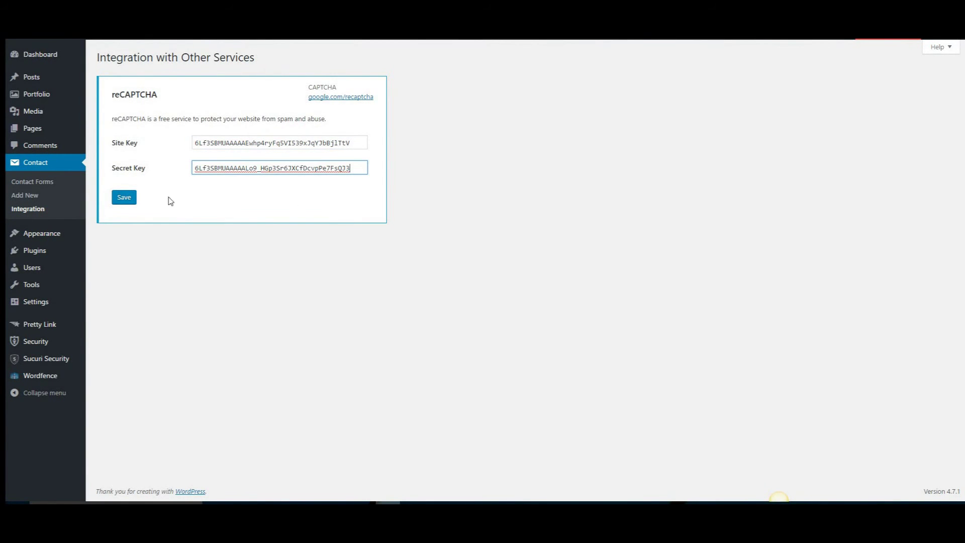
{"action": "left_click", "coordinate": [124, 198]}
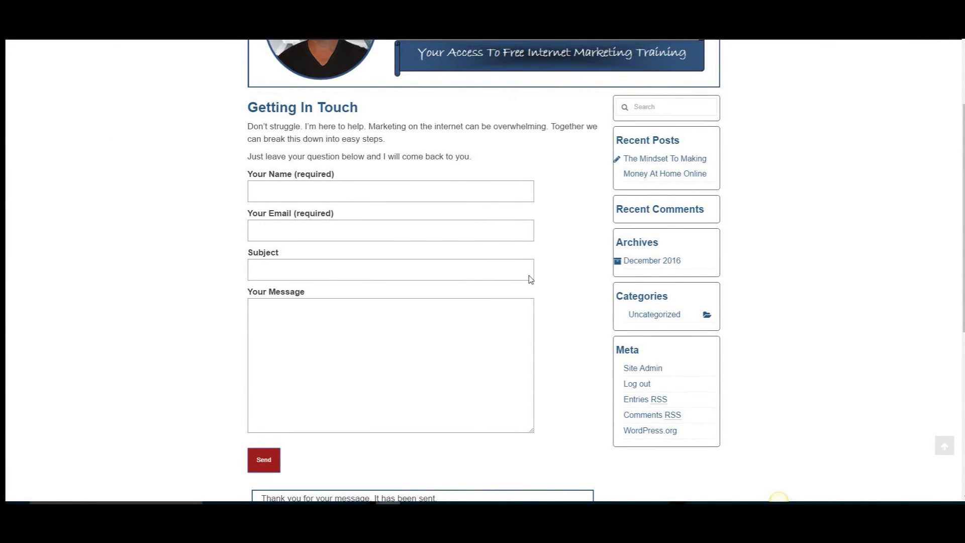
- Scroll through the reloaded Getting In Touch page to review its empty name, email, subject and message fields
{"action": "scroll", "coordinate": [874, 239], "scroll_direction": "down", "scroll_amount": 1}
{"action": "scroll", "coordinate": [875, 239], "scroll_direction": "down", "scroll_amount": 1}
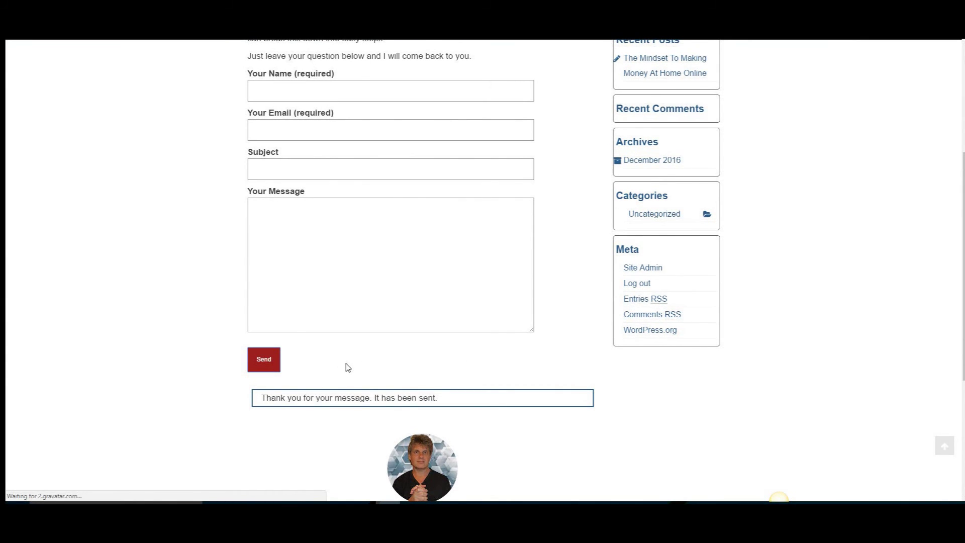
{"action": "scroll", "coordinate": [596, 380], "scroll_direction": "up", "scroll_amount": 4}
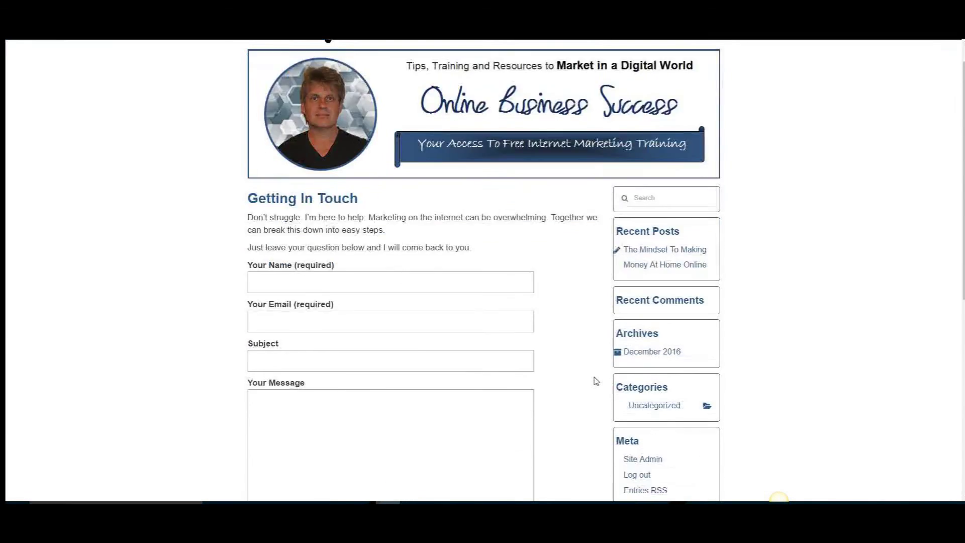
{"action": "scroll", "coordinate": [596, 380], "scroll_direction": "down", "scroll_amount": 3}
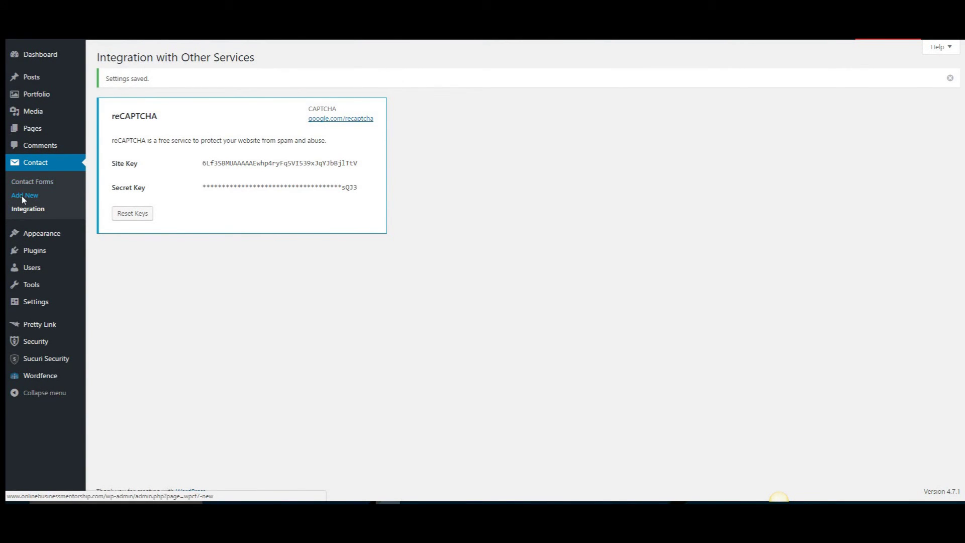
- Insert a [recaptcha] tag just above the submit line in Contact form 1 and save the form
{"action": "left_click", "coordinate": [32, 181]}
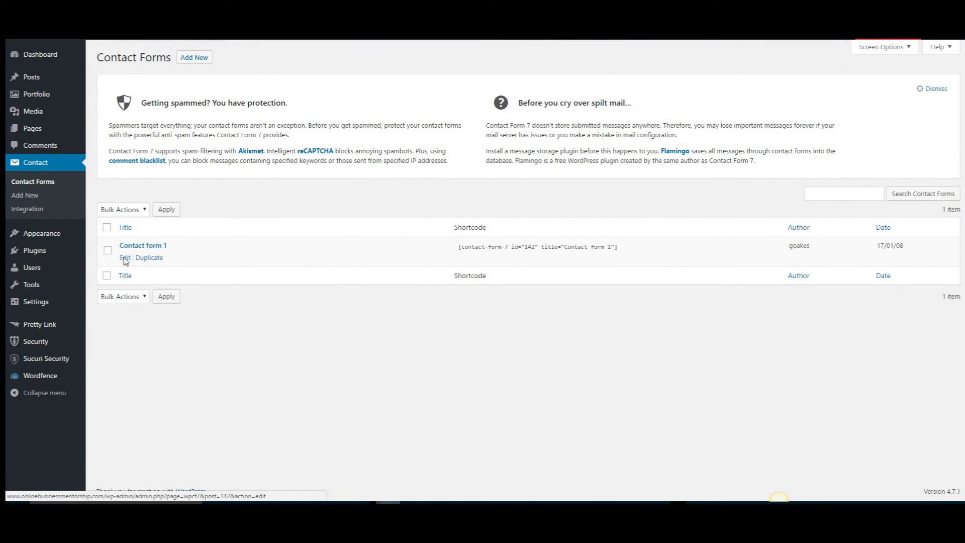
{"action": "left_click", "coordinate": [124, 258]}
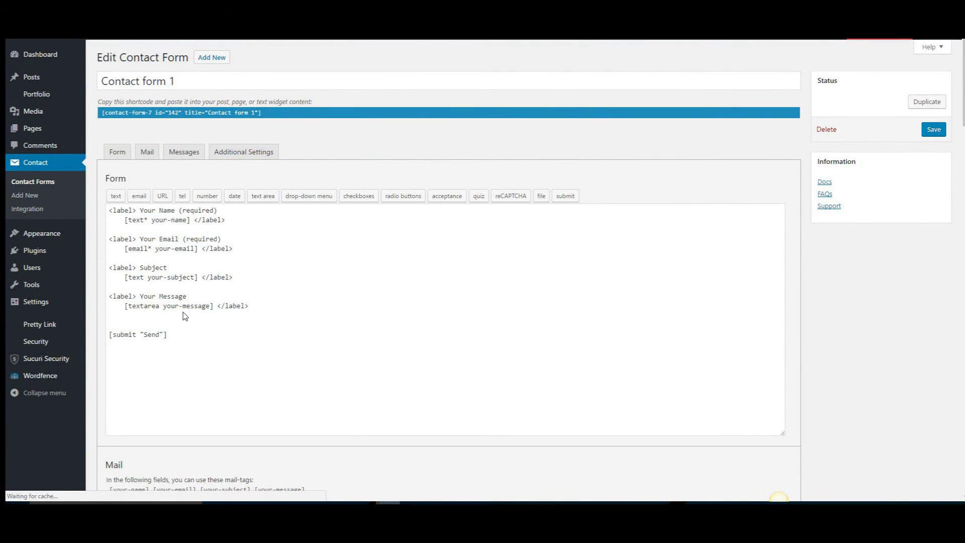
{"action": "left_click", "coordinate": [130, 320]}
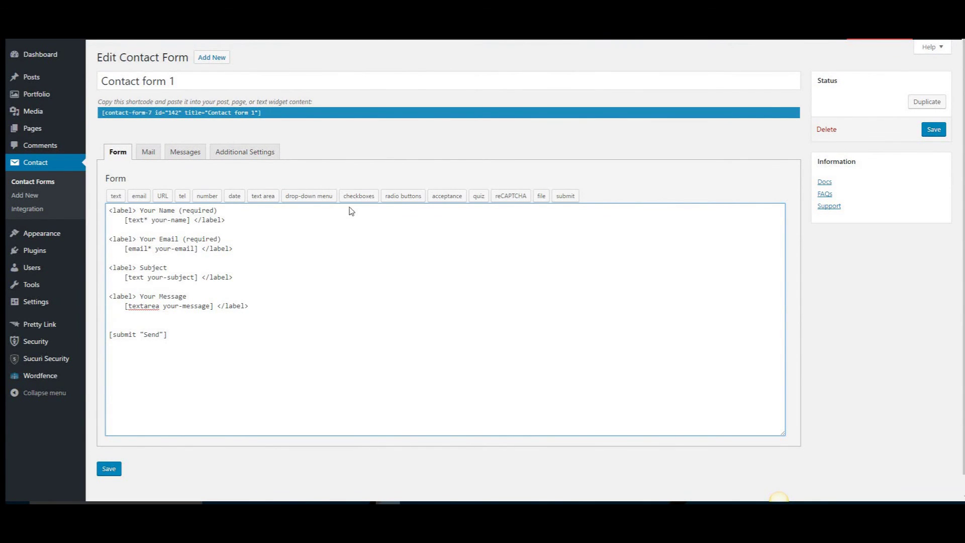
{"action": "left_click", "coordinate": [517, 196]}
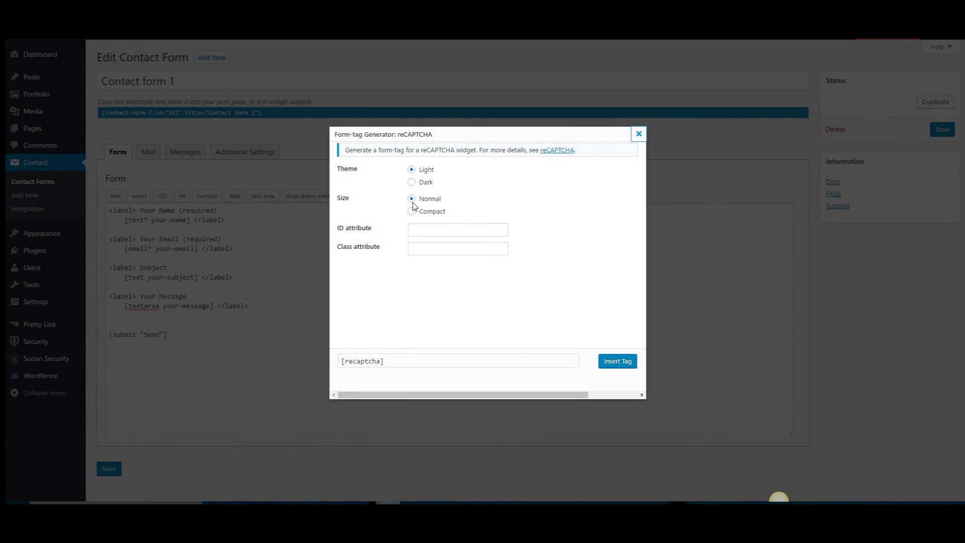
{"action": "left_click", "coordinate": [618, 361]}
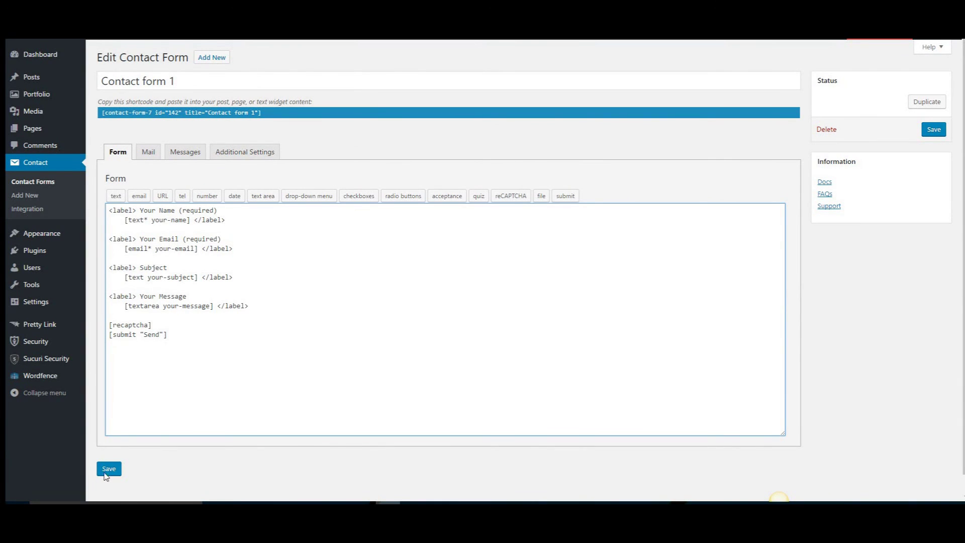
{"action": "left_click", "coordinate": [109, 468]}
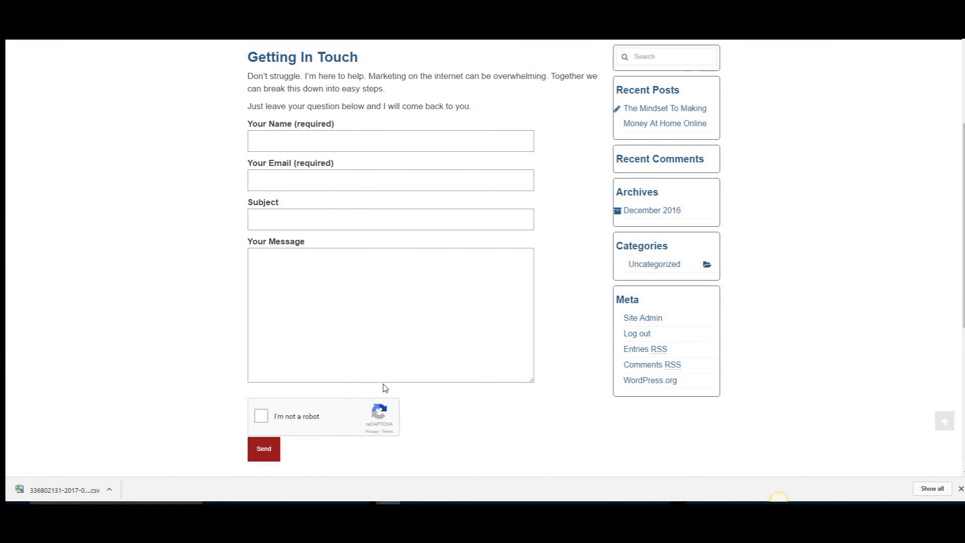
- Tick the 'I'm not a robot' reCAPTCHA on the Getting In Touch form and send the test message
{"action": "left_click", "coordinate": [277, 144]}
{"action": "left_click", "coordinate": [261, 416]}
{"action": "left_click", "coordinate": [273, 450]}
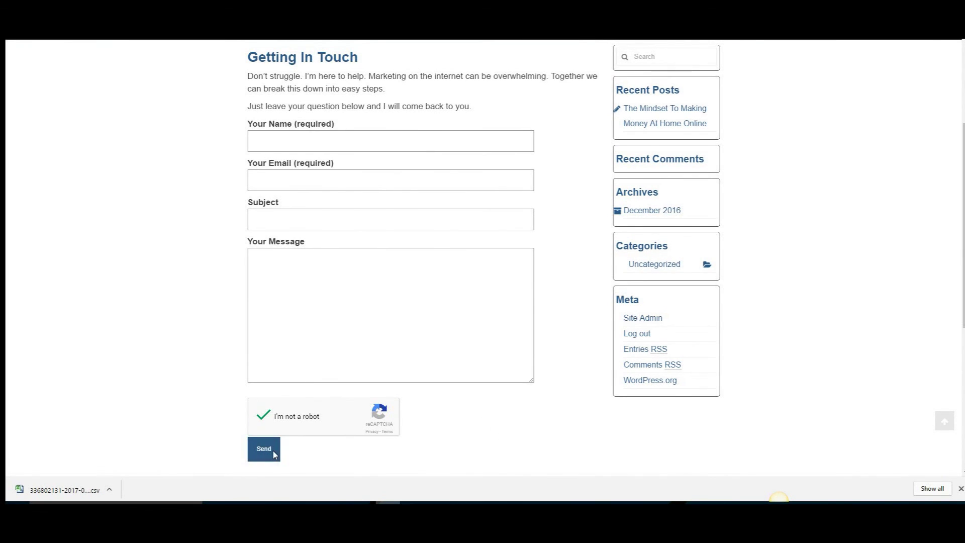